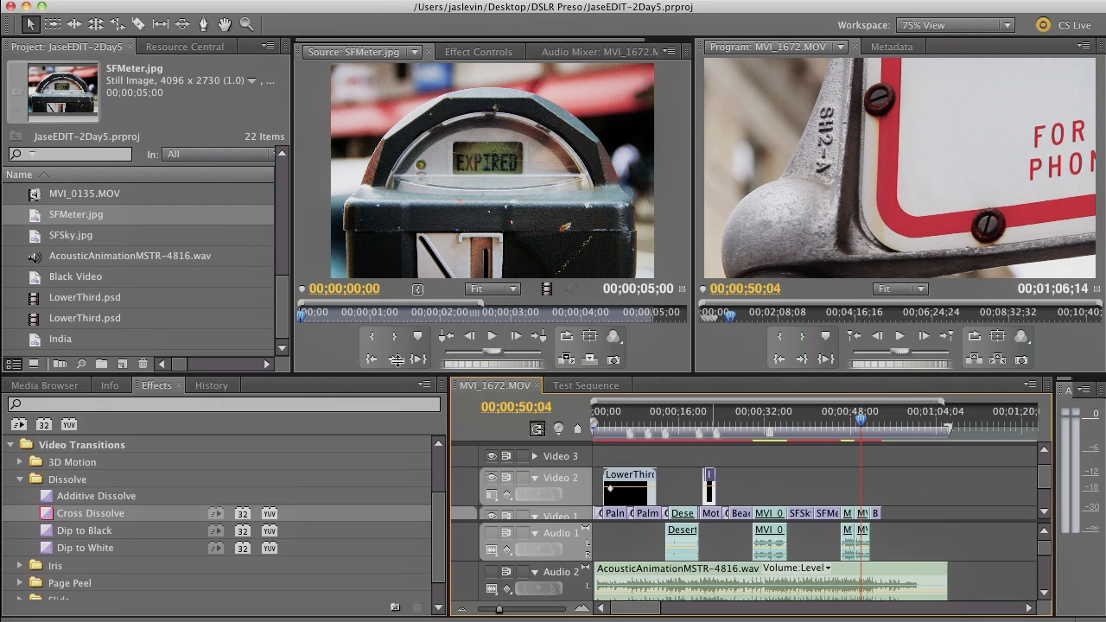
Step: Rename the MVI_1672.MOV sequence in the project as "Jason Travels"
{"action": "left_click_drag", "start_coordinate": [283, 310], "coordinate": [288, 219]}
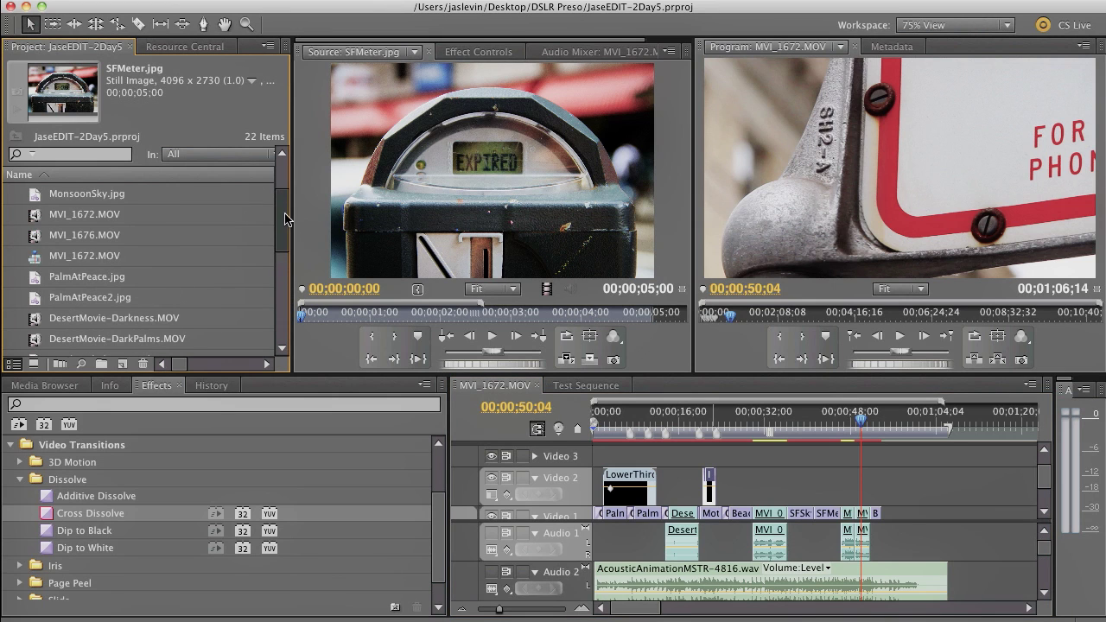
{"action": "left_click", "coordinate": [79, 256]}
{"action": "type", "text": "Jason's "}
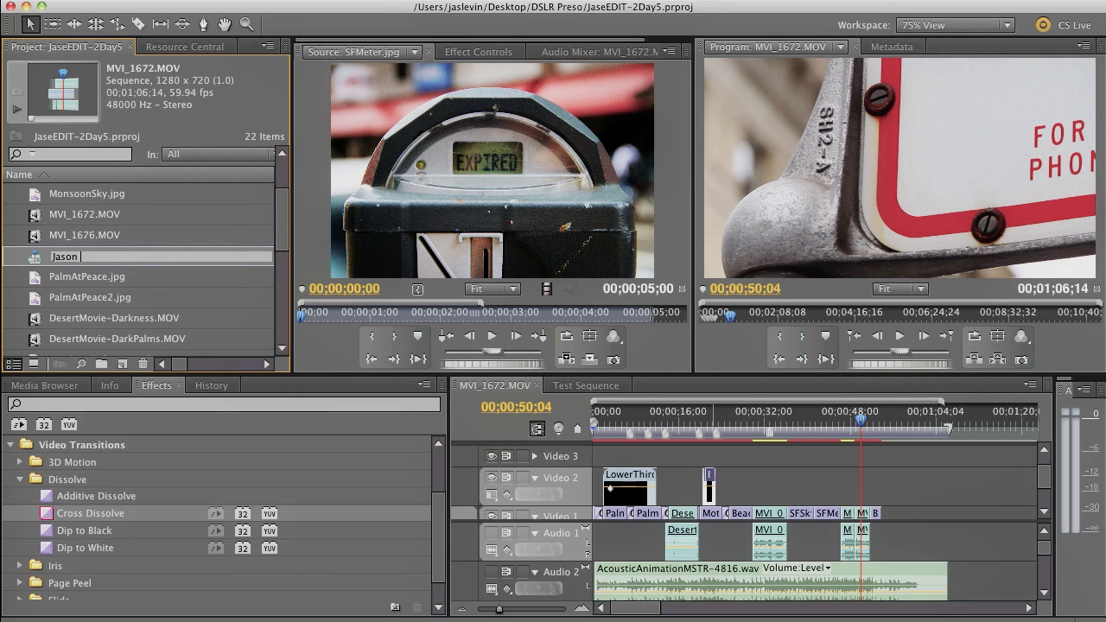
{"action": "type", "text": "Travels"}
{"action": "key", "text": "Return"}
{"action": "key", "text": "Tab"}
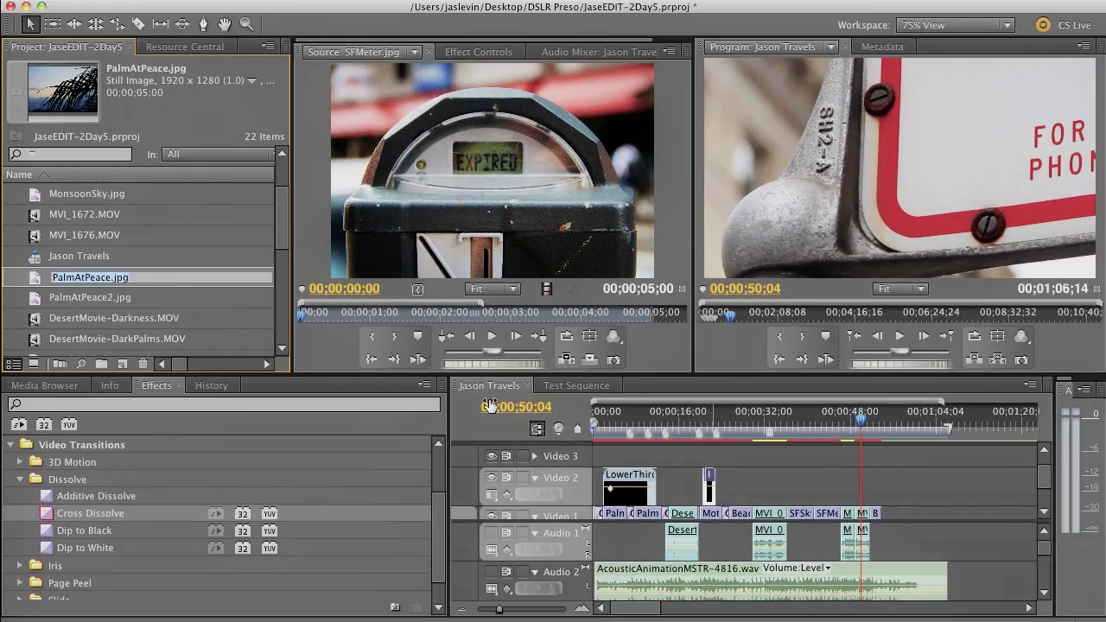
Step: Open the media export settings for the Jason Travels sequence
{"action": "left_click", "coordinate": [479, 383]}
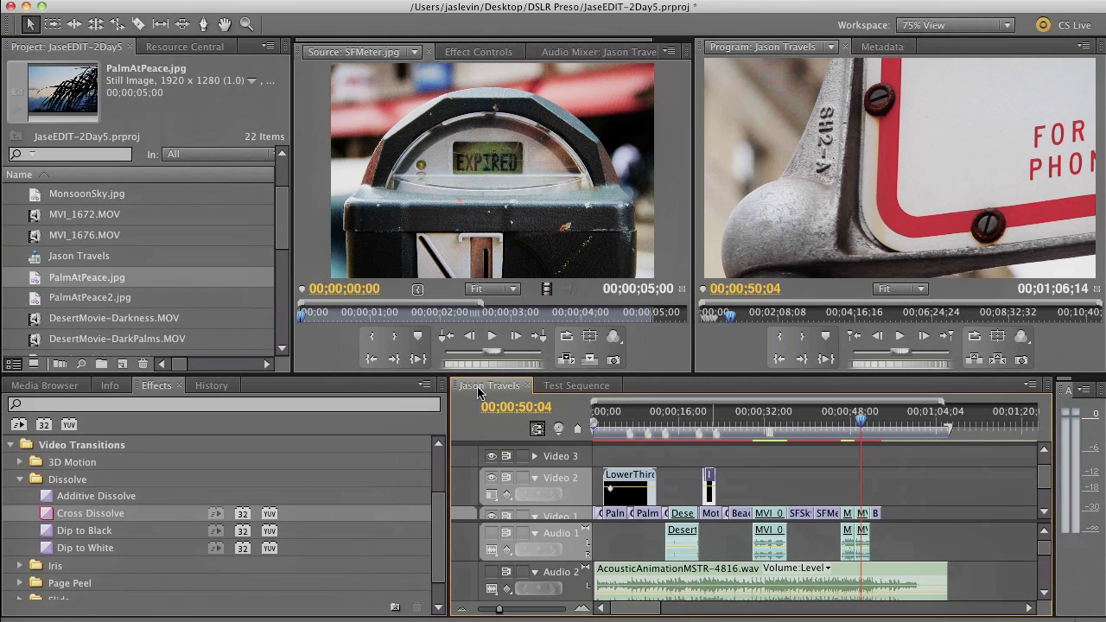
{"action": "left_click", "coordinate": [156, 2]}
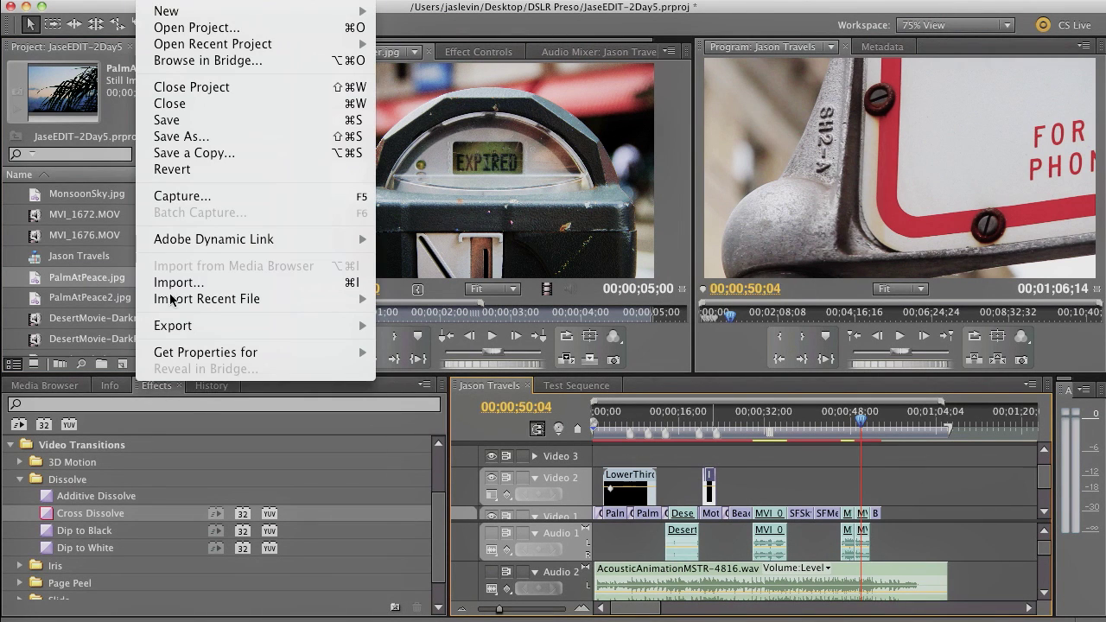
{"action": "mouse_move", "coordinate": [187, 326]}
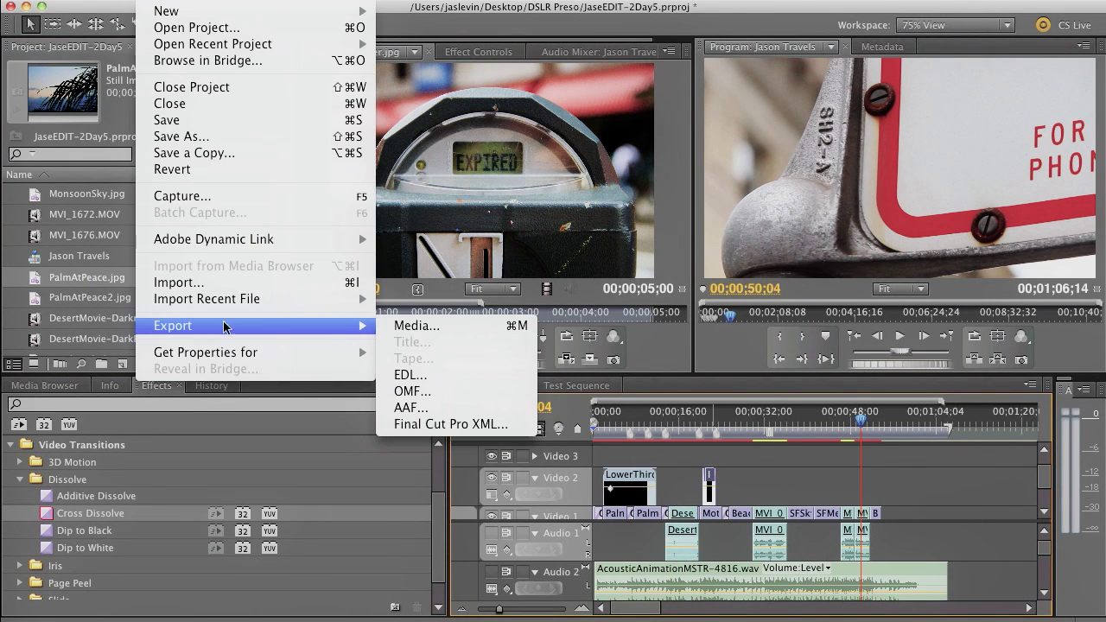
{"action": "left_click", "coordinate": [484, 332]}
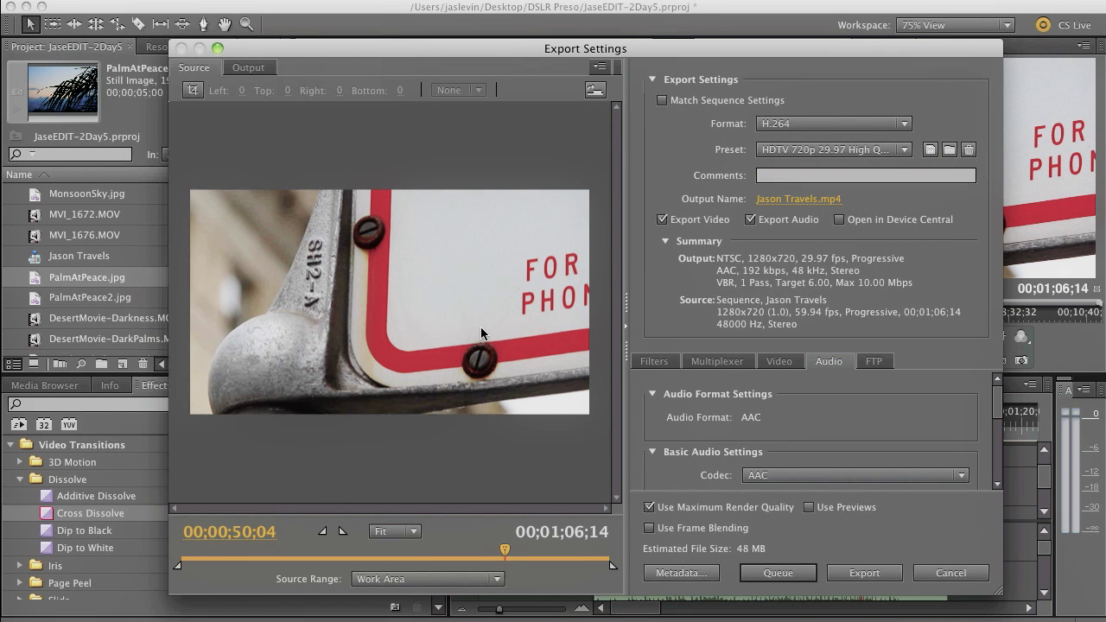
{"action": "left_click_drag", "start_coordinate": [445, 52], "coordinate": [389, 42]}
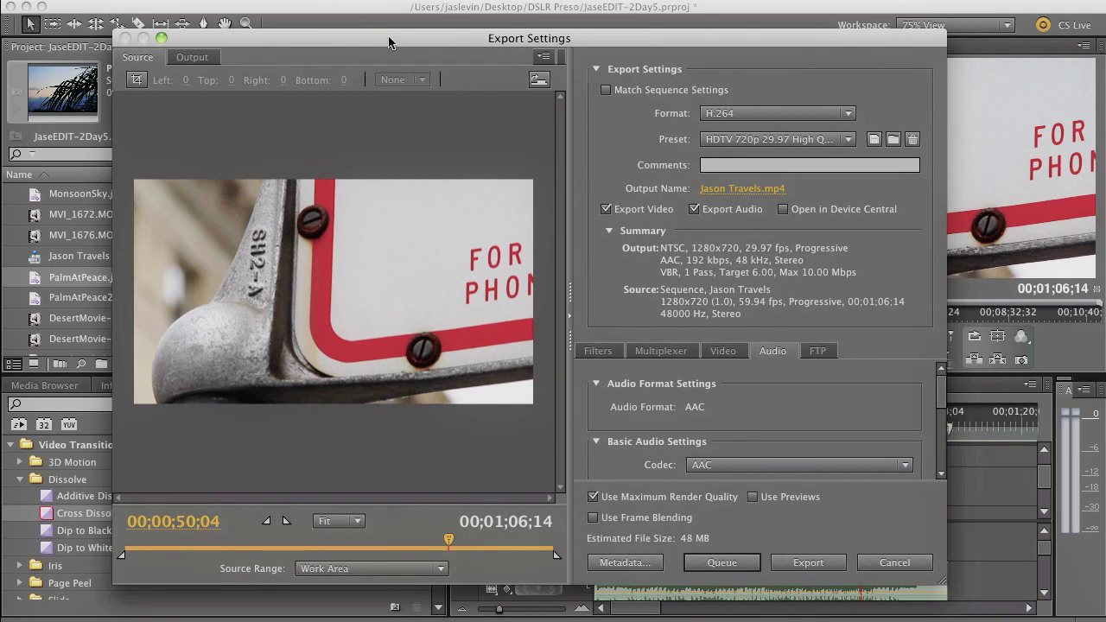
Step: Look through the available export formats, keep H.264, and choose the YouTube Widescreen HD preset
{"action": "left_click", "coordinate": [767, 115]}
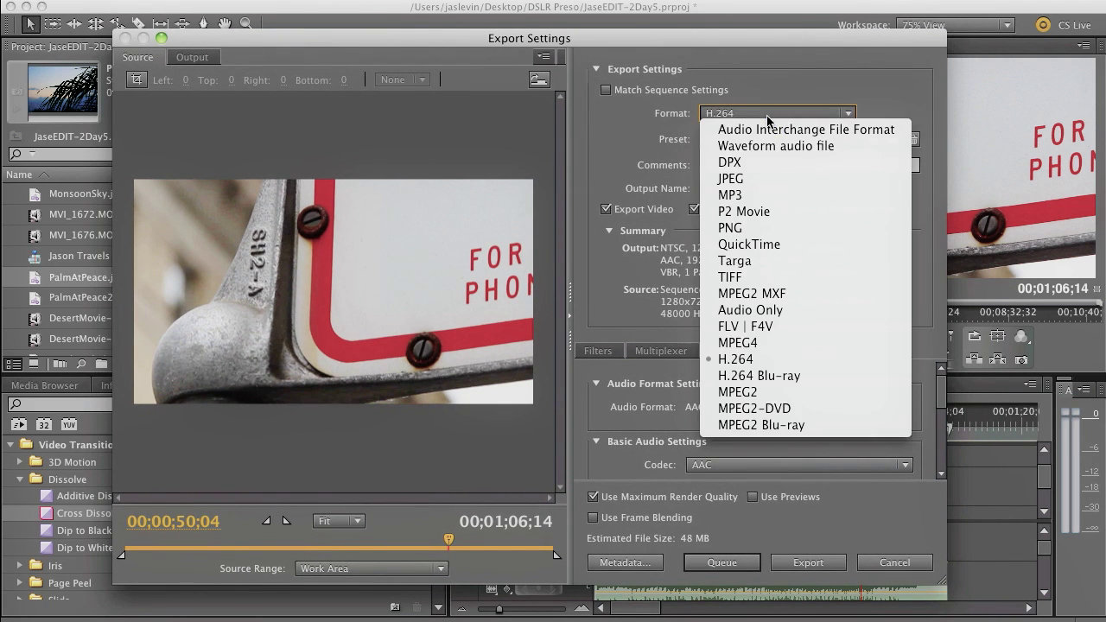
{"action": "left_click", "coordinate": [754, 90]}
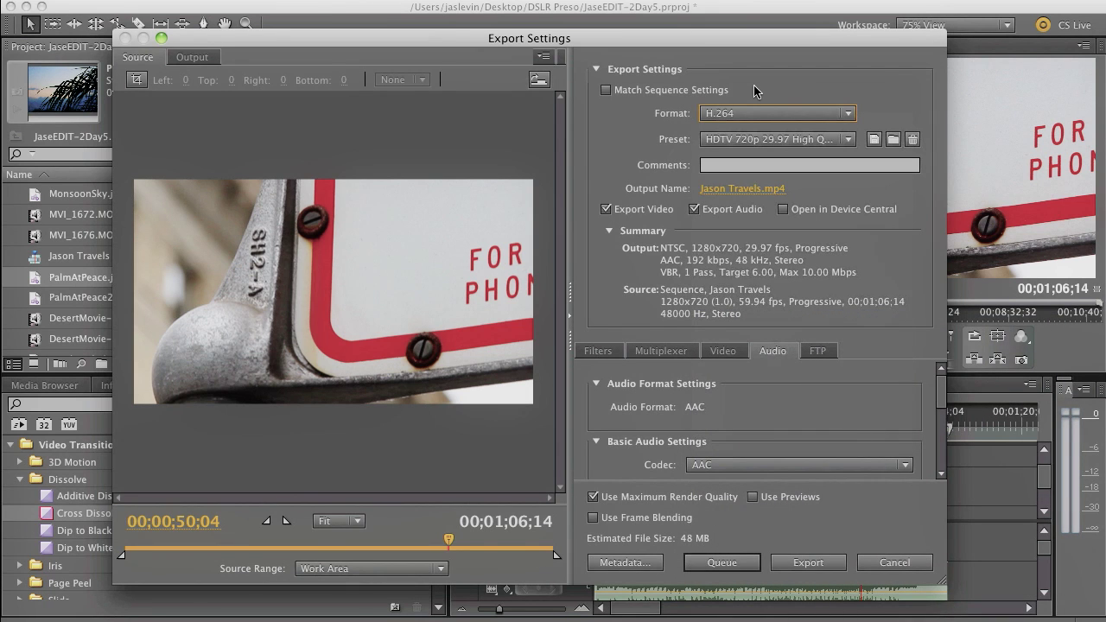
{"action": "left_click", "coordinate": [744, 112]}
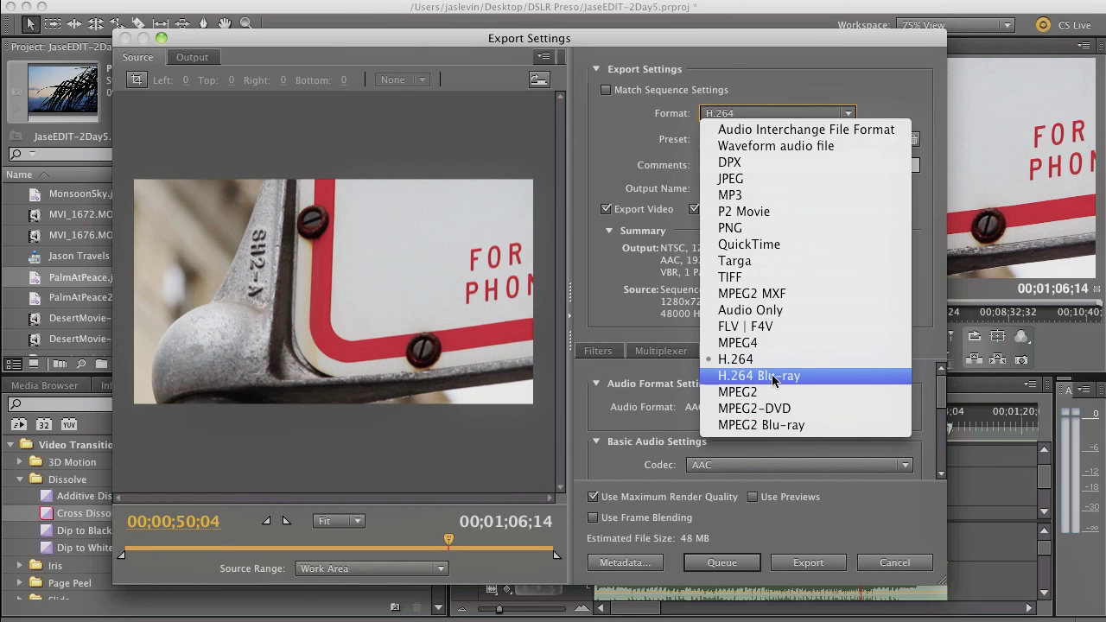
{"action": "left_click", "coordinate": [788, 87]}
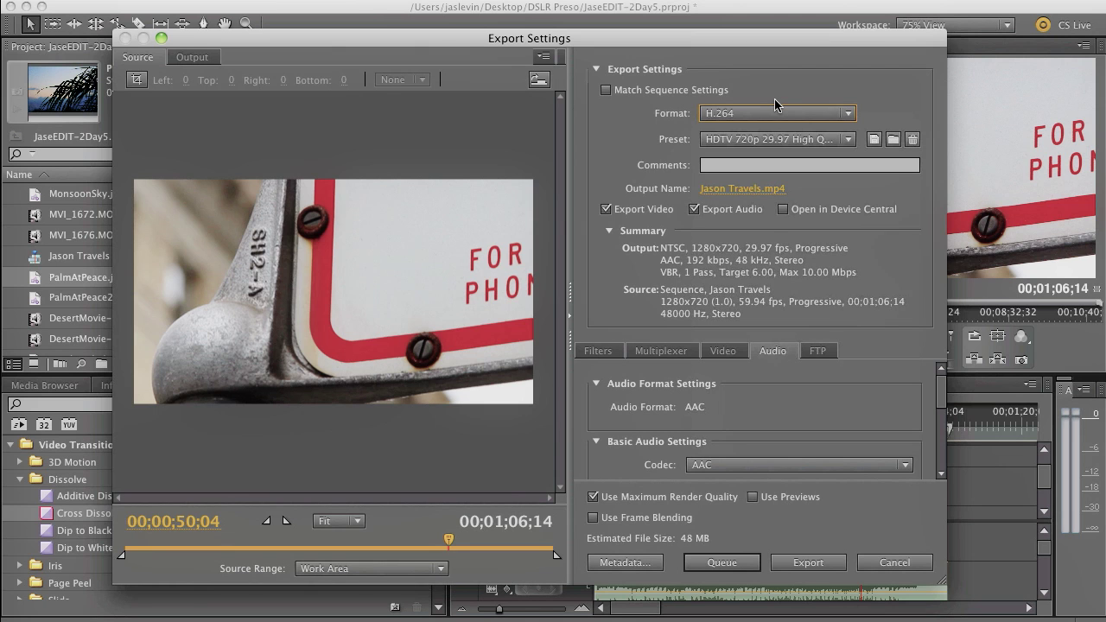
{"action": "left_click", "coordinate": [847, 140]}
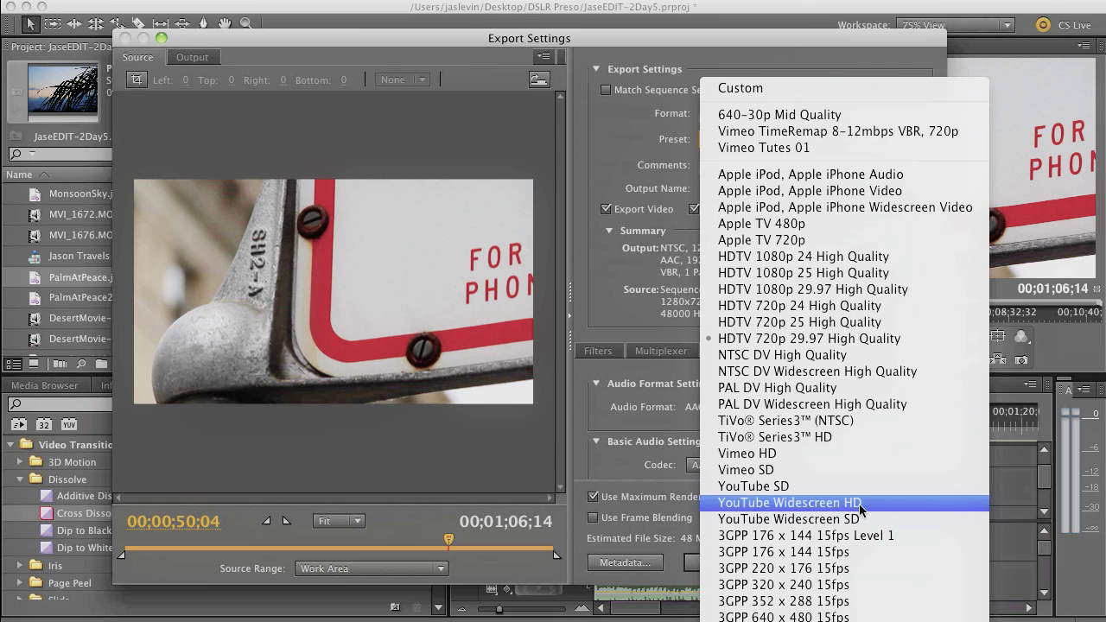
{"action": "left_click", "coordinate": [860, 505]}
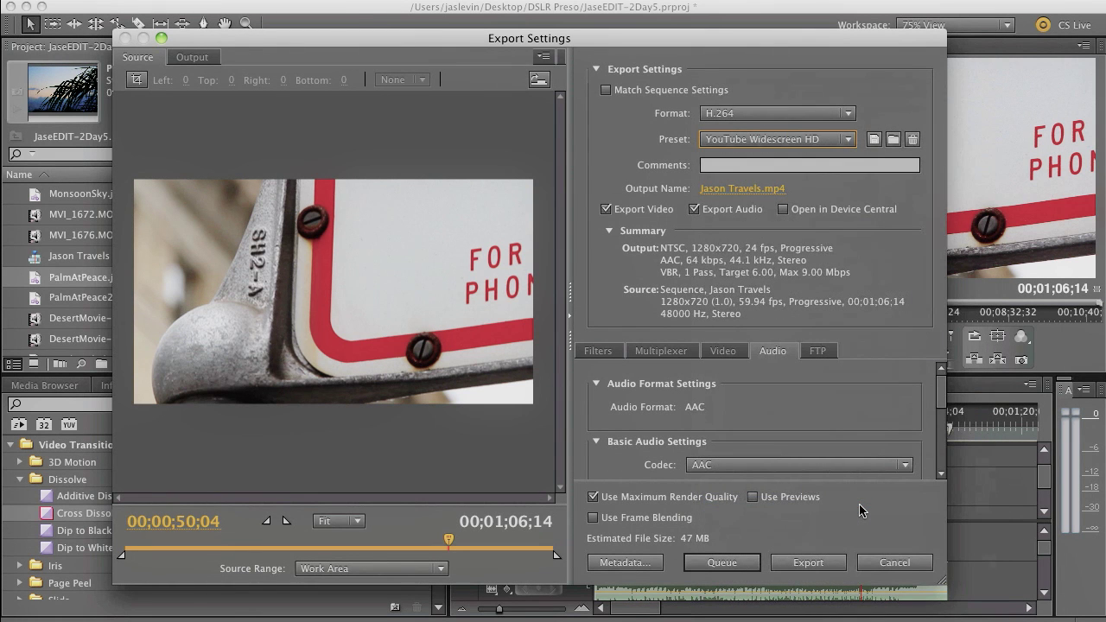
Step: Enable Render at Maximum Depth in the video settings and review the bitrate settings
{"action": "left_click", "coordinate": [723, 351]}
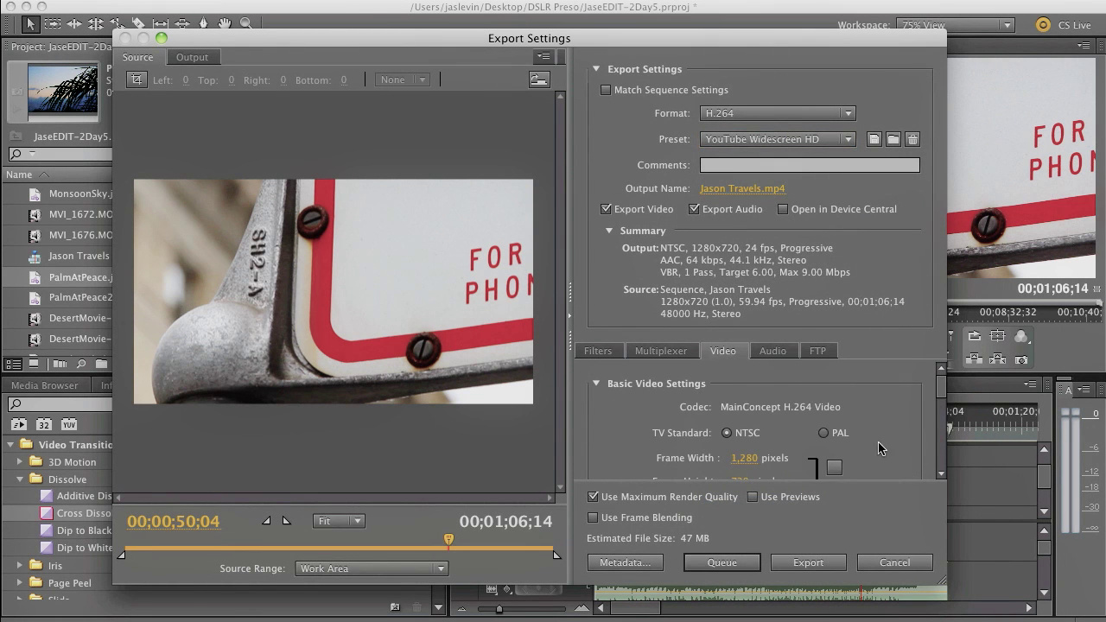
{"action": "left_click_drag", "start_coordinate": [942, 387], "coordinate": [946, 404]}
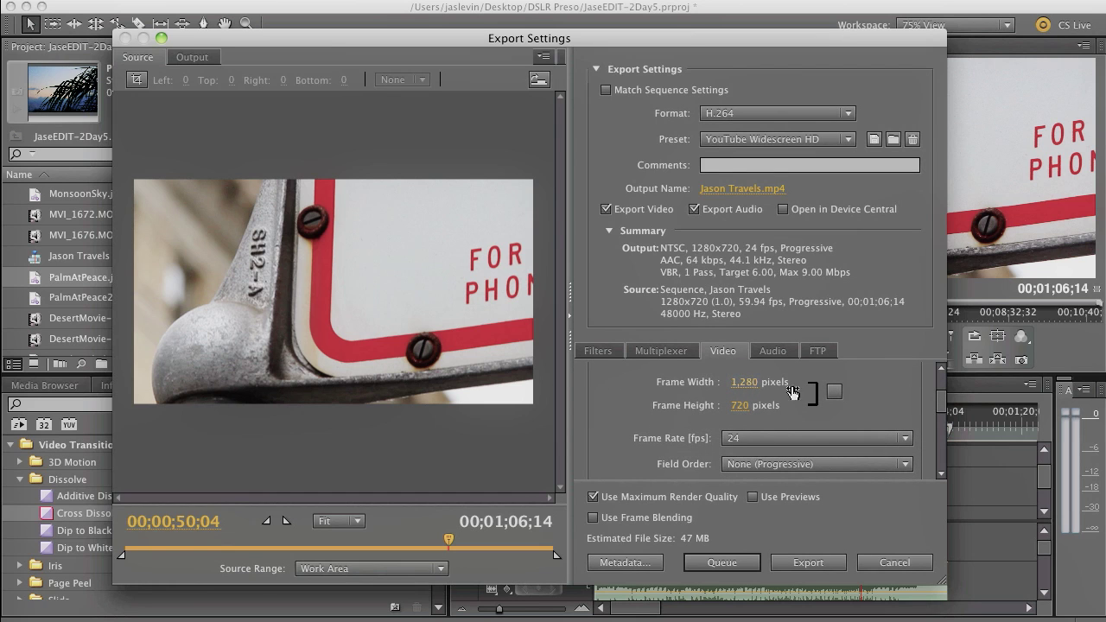
{"action": "mouse_move", "coordinate": [943, 406]}
{"action": "left_mouse_down"}
{"action": "mouse_move", "coordinate": [944, 427]}
{"action": "mouse_move", "coordinate": [942, 397]}
{"action": "left_mouse_up"}
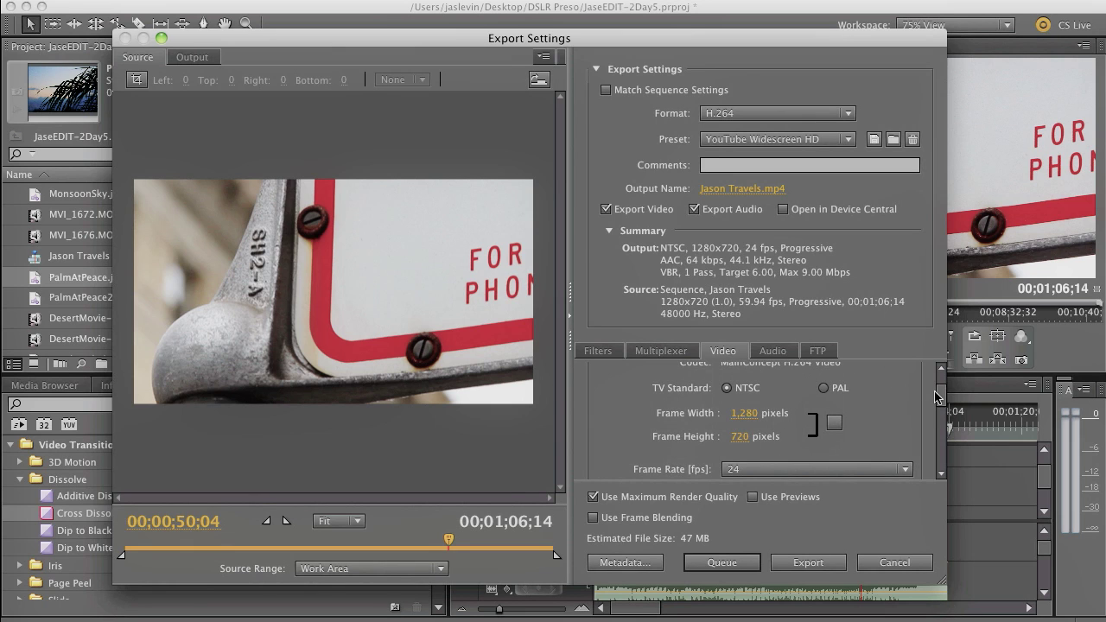
{"action": "left_click_drag", "start_coordinate": [938, 396], "coordinate": [943, 430]}
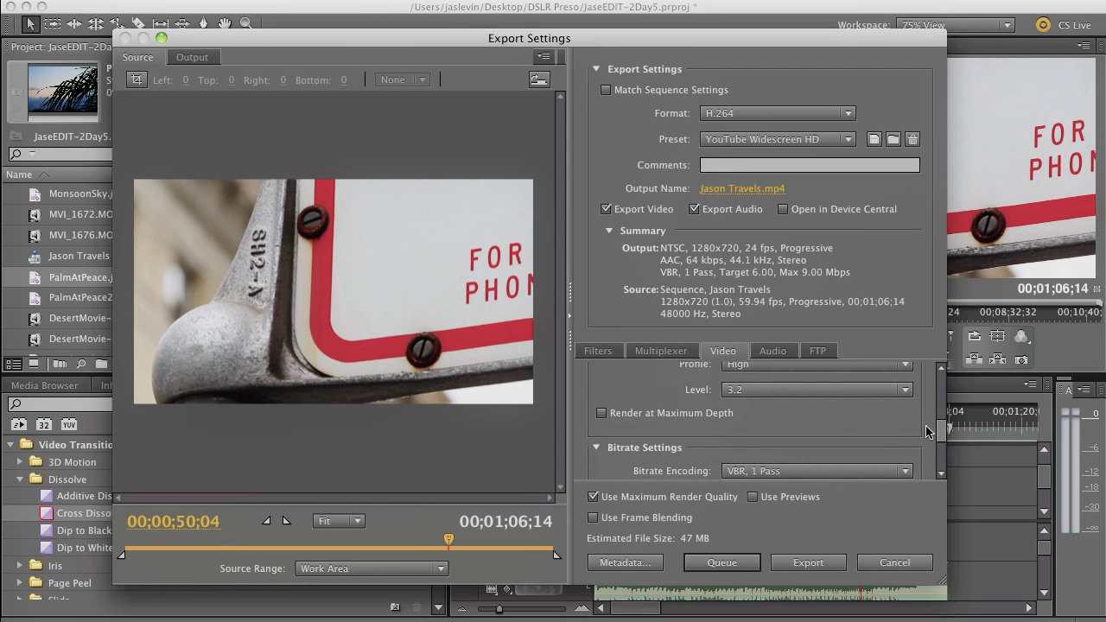
{"action": "left_click", "coordinate": [603, 414]}
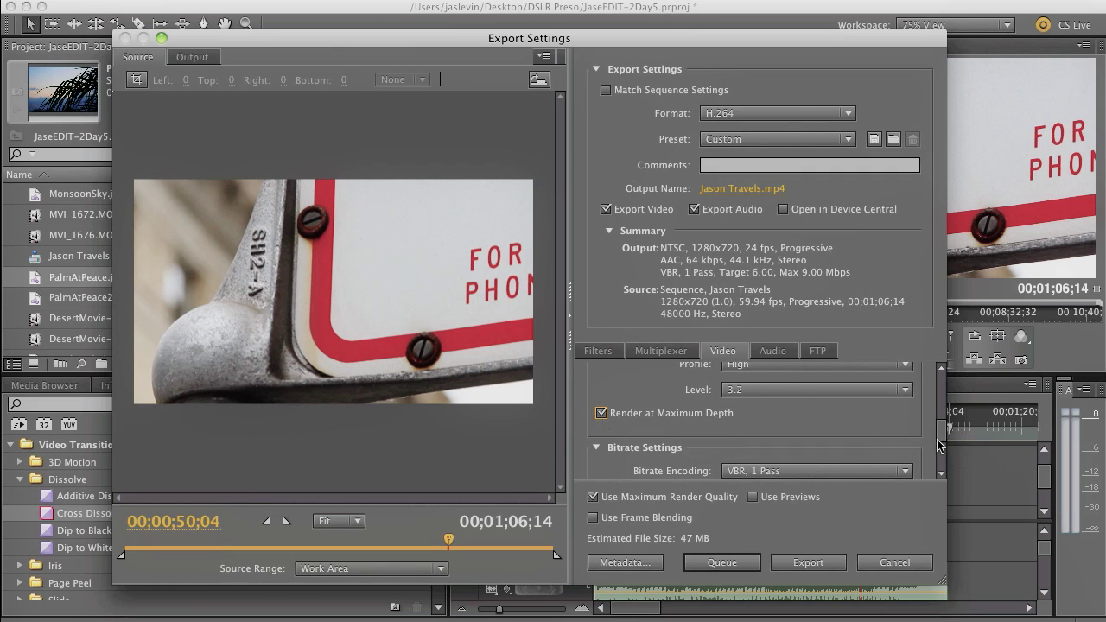
{"action": "left_click_drag", "start_coordinate": [940, 445], "coordinate": [942, 455]}
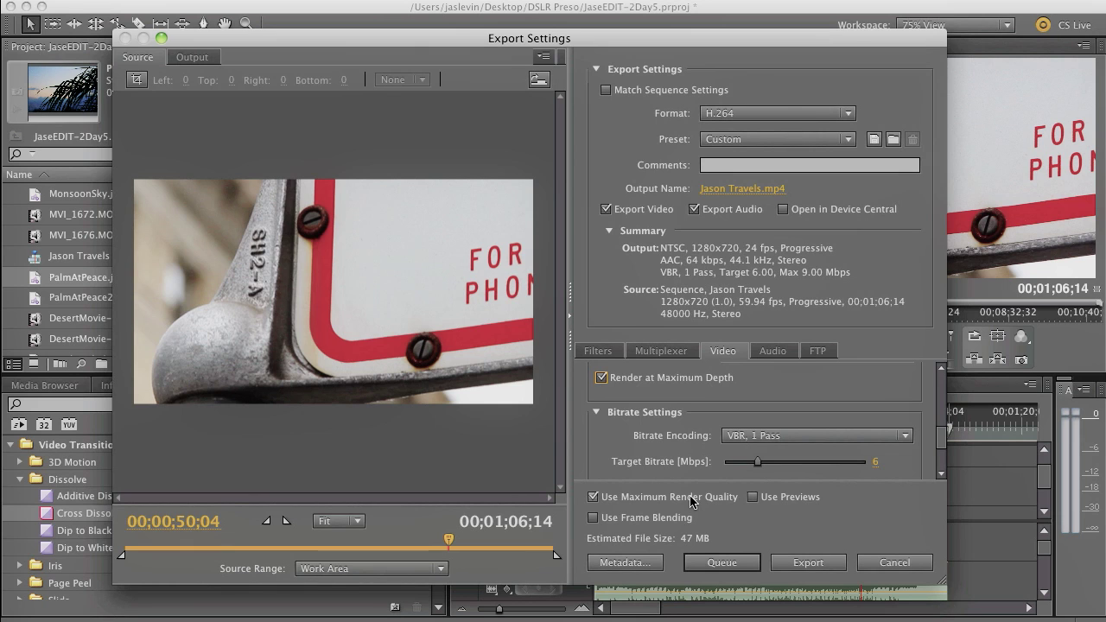
{"action": "left_click_drag", "start_coordinate": [943, 442], "coordinate": [944, 456]}
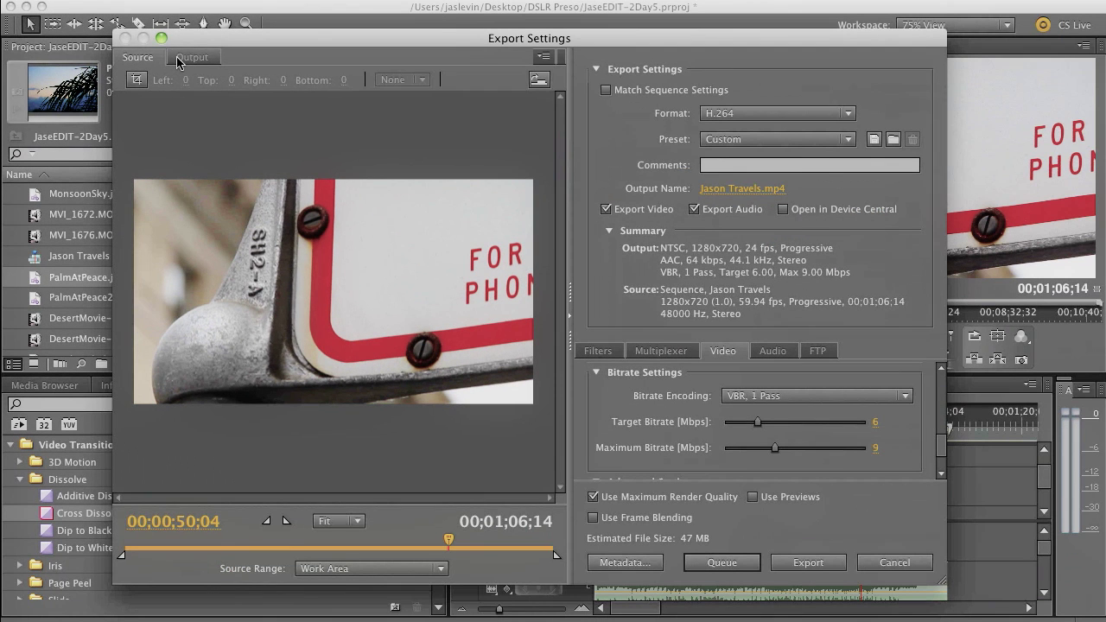
Step: Preview the output frame and set the export file to save as Jason Travels on the Desktop in mp4 format
{"action": "left_click", "coordinate": [180, 58]}
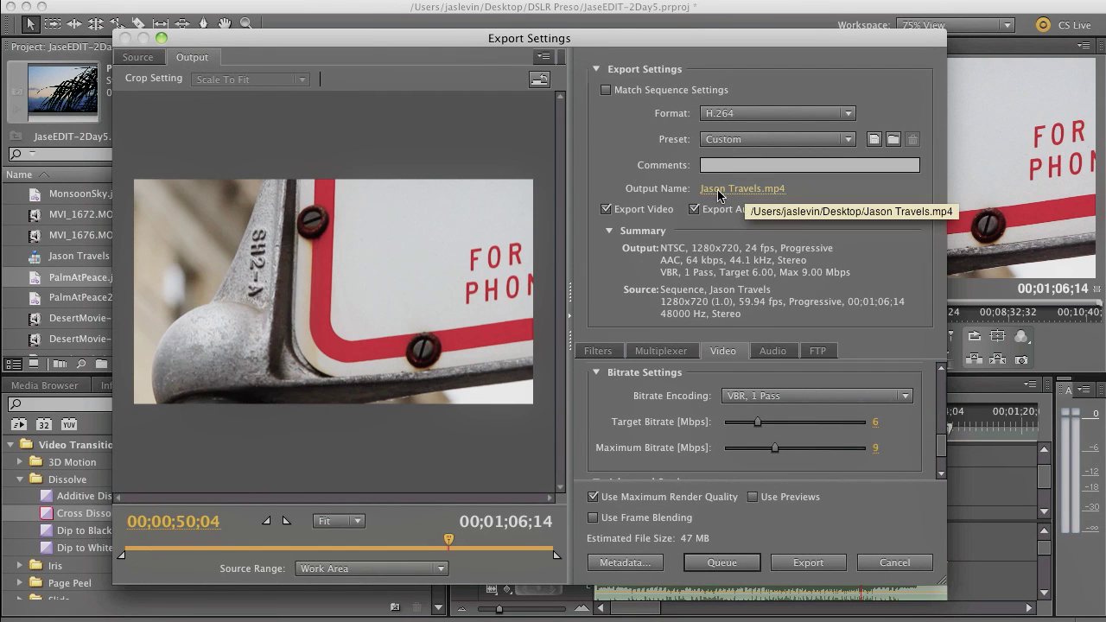
{"action": "left_click", "coordinate": [742, 188]}
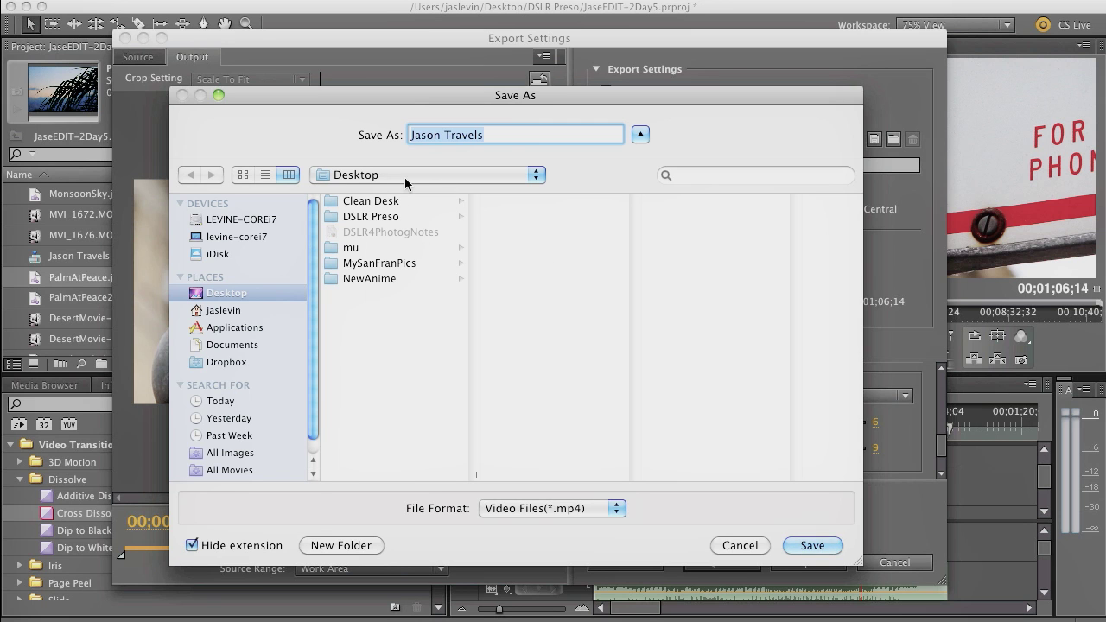
{"action": "left_click", "coordinate": [812, 546]}
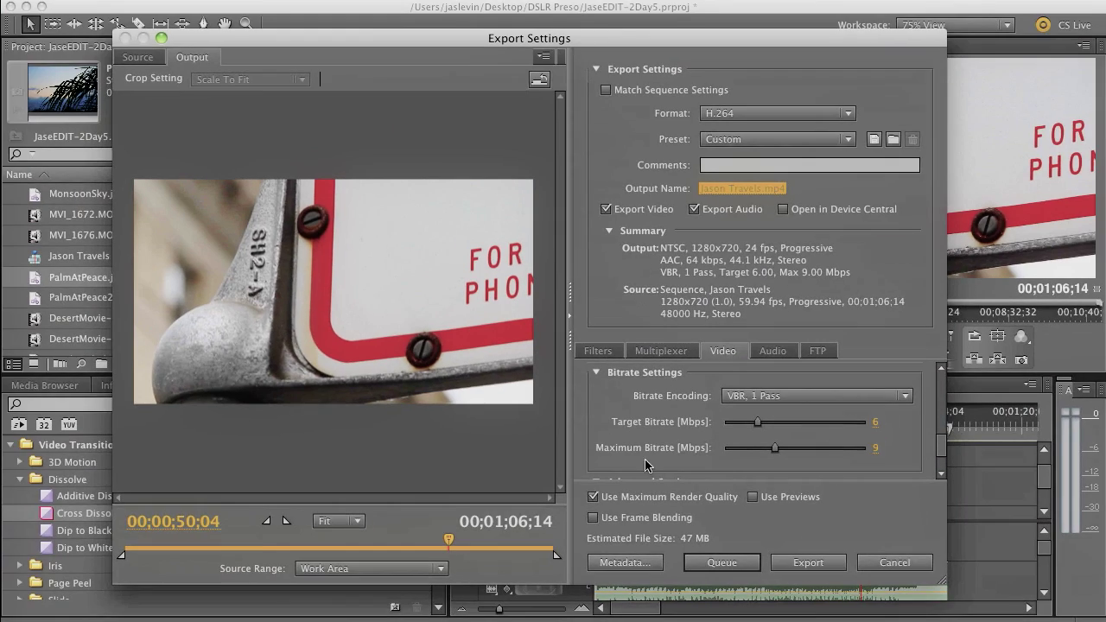
Step: Send the export to the Adobe Media Encoder queue and start encoding it
{"action": "left_click", "coordinate": [666, 546]}
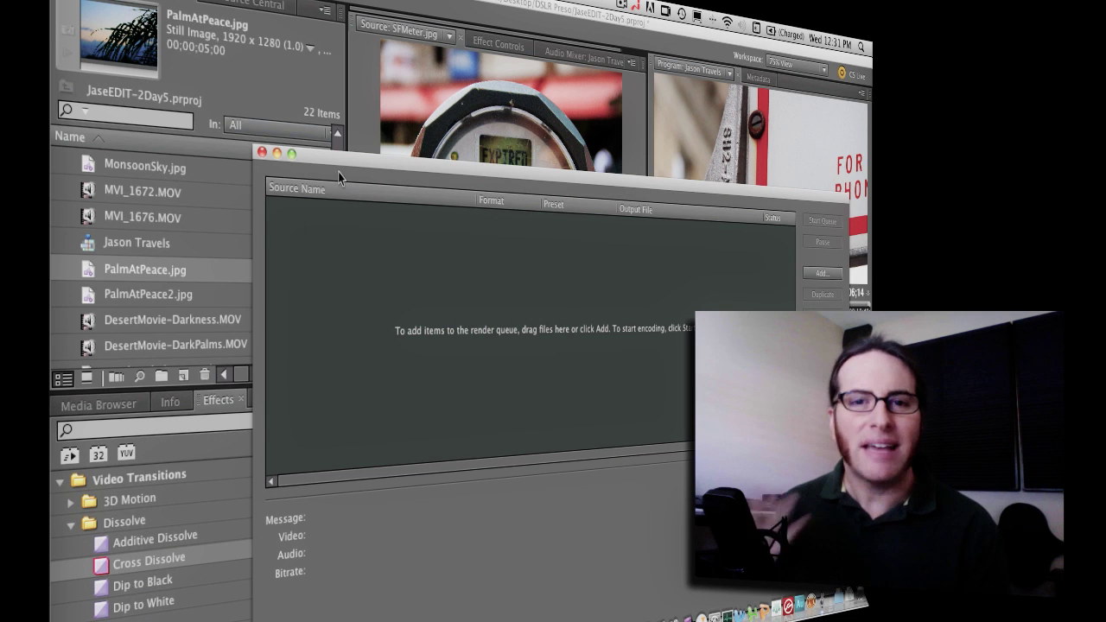
{"action": "left_click_drag", "start_coordinate": [361, 162], "coordinate": [322, 91]}
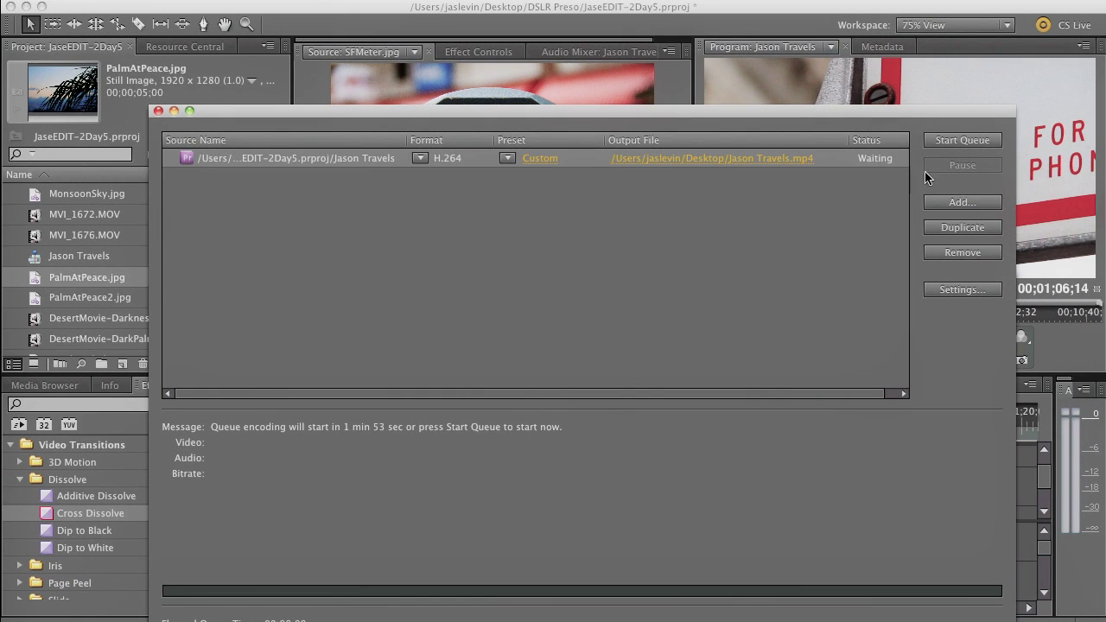
{"action": "left_click", "coordinate": [949, 143]}
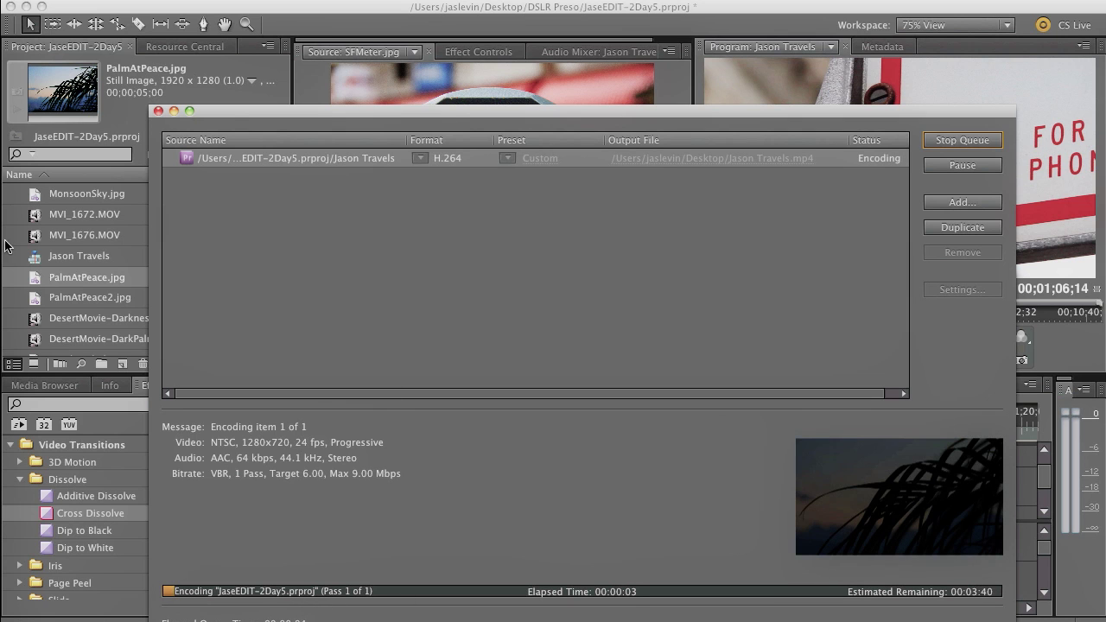
Step: Switch back to Premiere Pro and reopen the media export settings for the Jason Travels sequence
{"action": "left_click", "coordinate": [226, 97]}
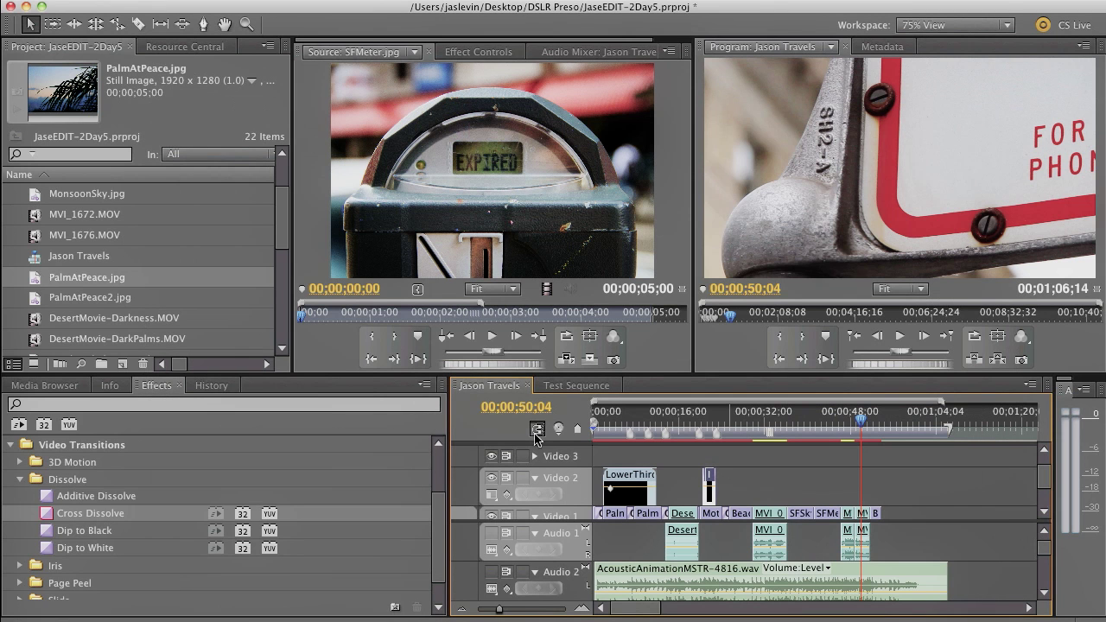
{"action": "left_click", "coordinate": [479, 391]}
{"action": "left_click", "coordinate": [151, 0]}
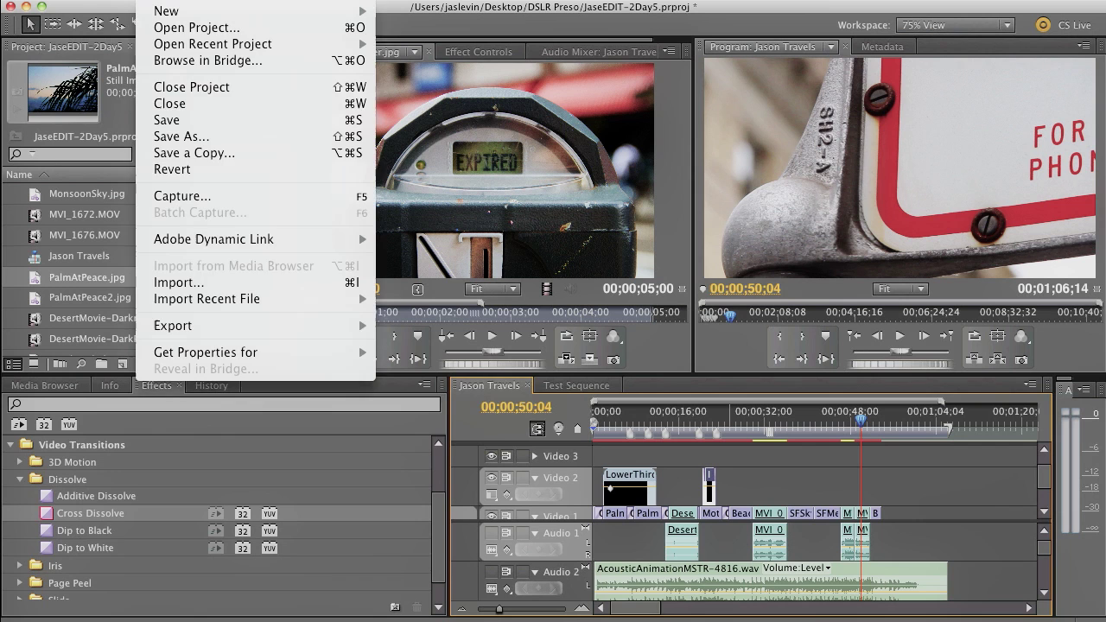
{"action": "mouse_move", "coordinate": [249, 325]}
{"action": "left_click", "coordinate": [420, 325]}
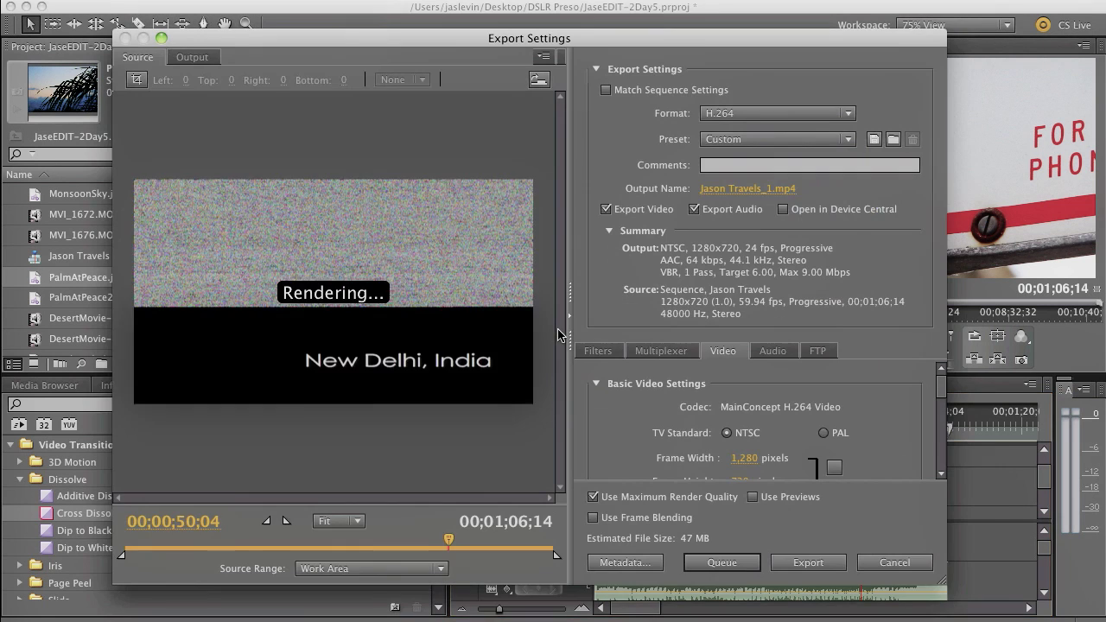
Step: Change the export format to FLV | F4V and review its basic video settings
{"action": "left_click", "coordinate": [732, 114]}
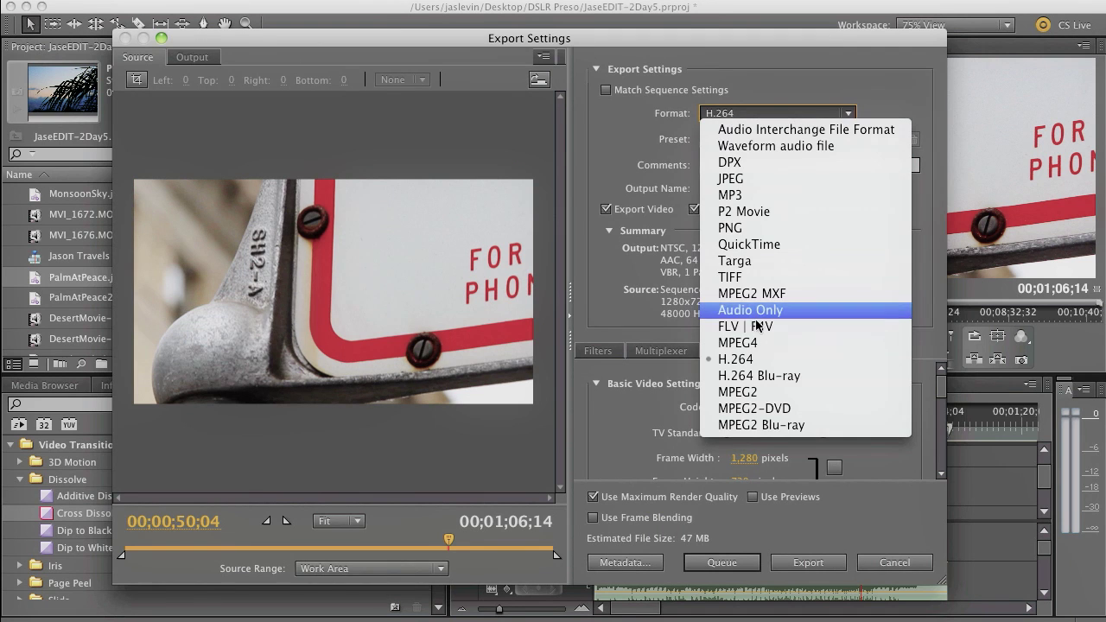
{"action": "key", "text": "Escape"}
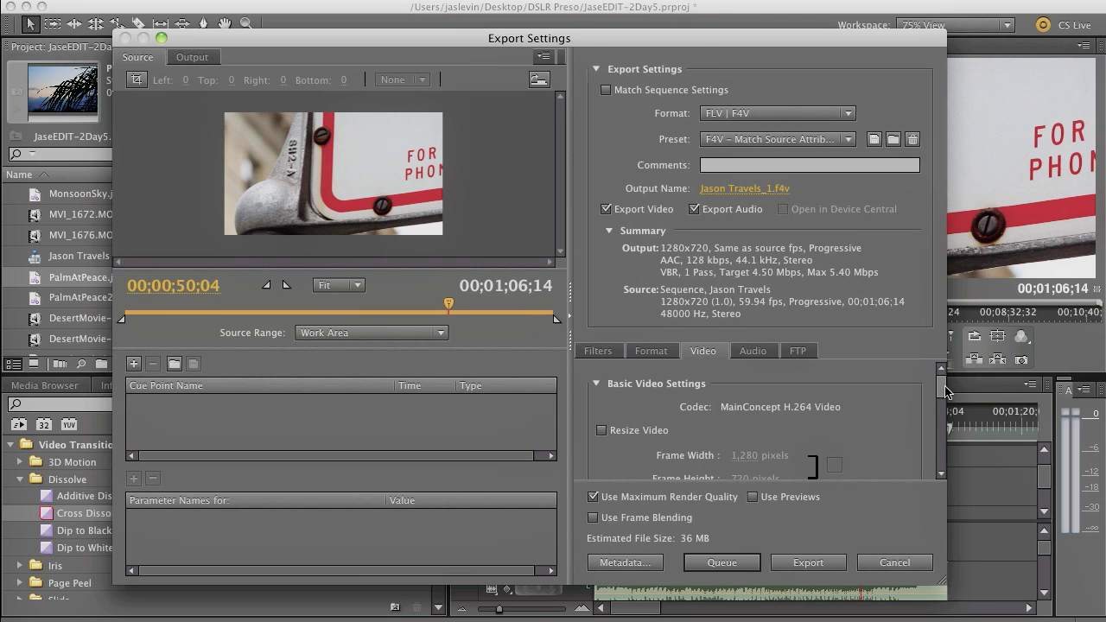
{"action": "mouse_move", "coordinate": [944, 394]}
{"action": "left_mouse_down"}
{"action": "mouse_move", "coordinate": [943, 450]}
{"action": "mouse_move", "coordinate": [942, 377]}
{"action": "left_mouse_up"}
{"action": "scroll", "coordinate": [931, 393], "scroll_direction": "down", "scroll_amount": 4}
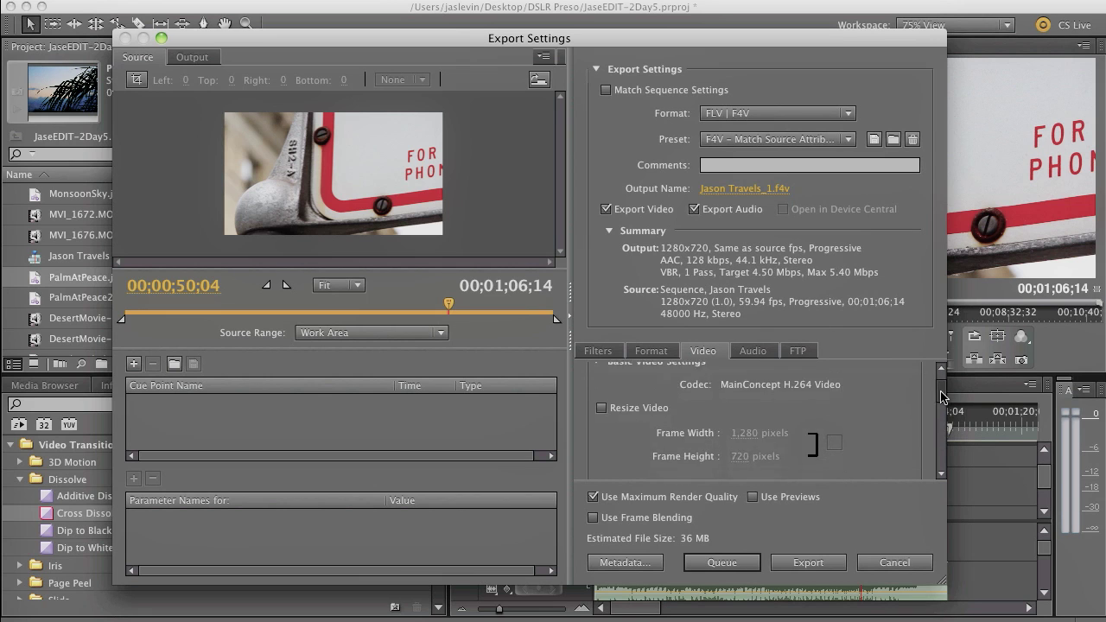
{"action": "scroll", "coordinate": [931, 393], "scroll_direction": "up", "scroll_amount": 4}
Step: Set the multiplexing to FLV and display the codec in the video settings
{"action": "left_click", "coordinate": [653, 351]}
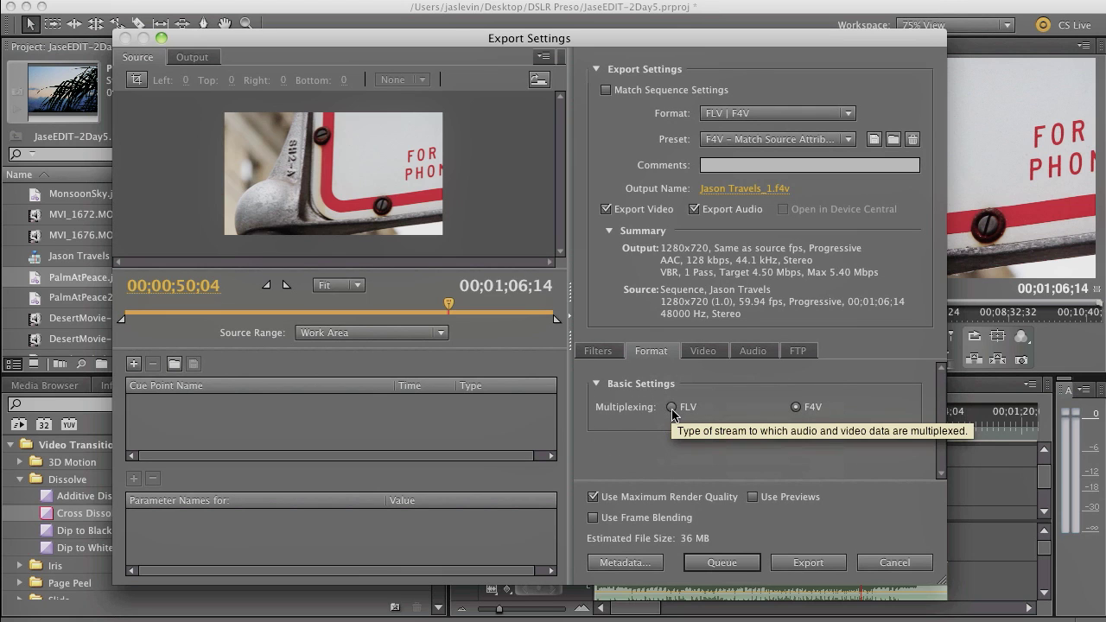
{"action": "left_click", "coordinate": [672, 407]}
{"action": "left_click", "coordinate": [703, 352]}
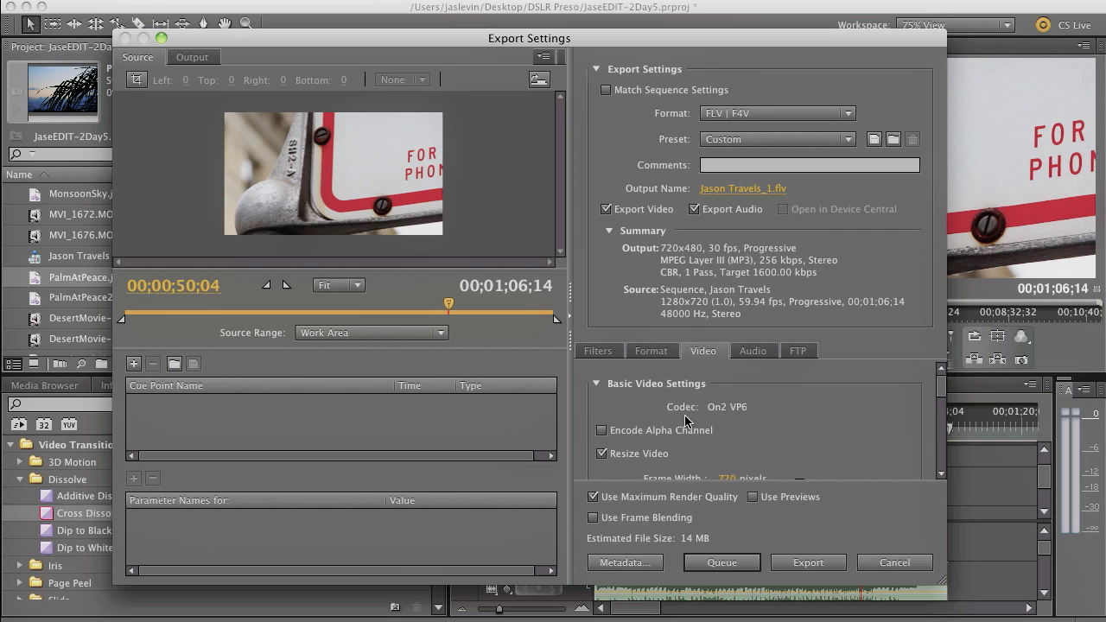
Step: Set the multiplexing to F4V and display the codec in the video settings
{"action": "left_click", "coordinate": [653, 351]}
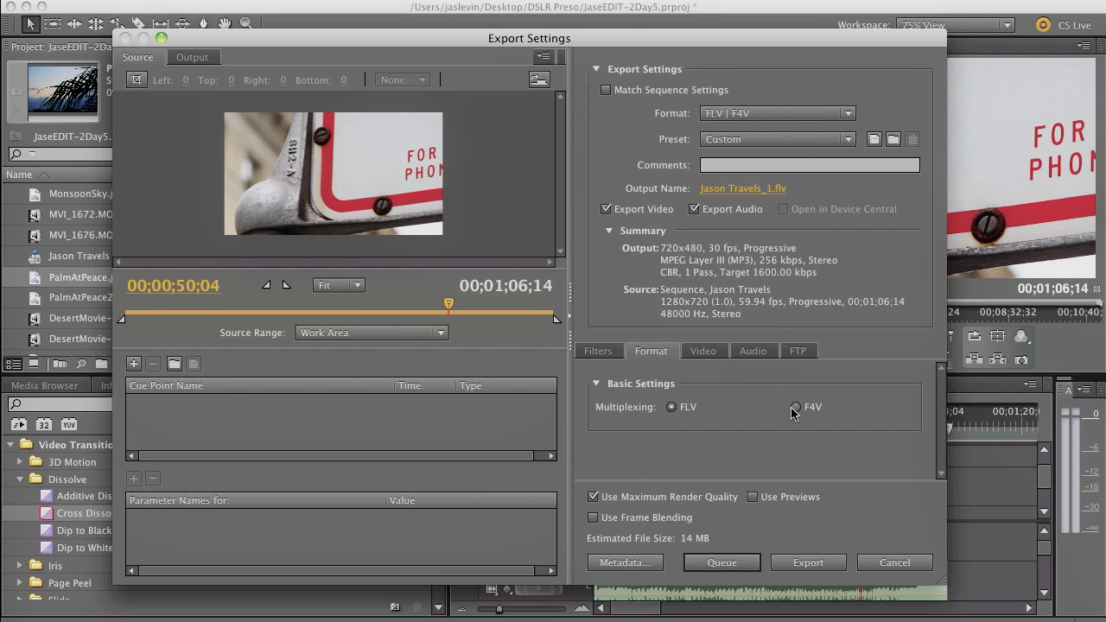
{"action": "left_click", "coordinate": [795, 408]}
{"action": "left_click", "coordinate": [717, 353]}
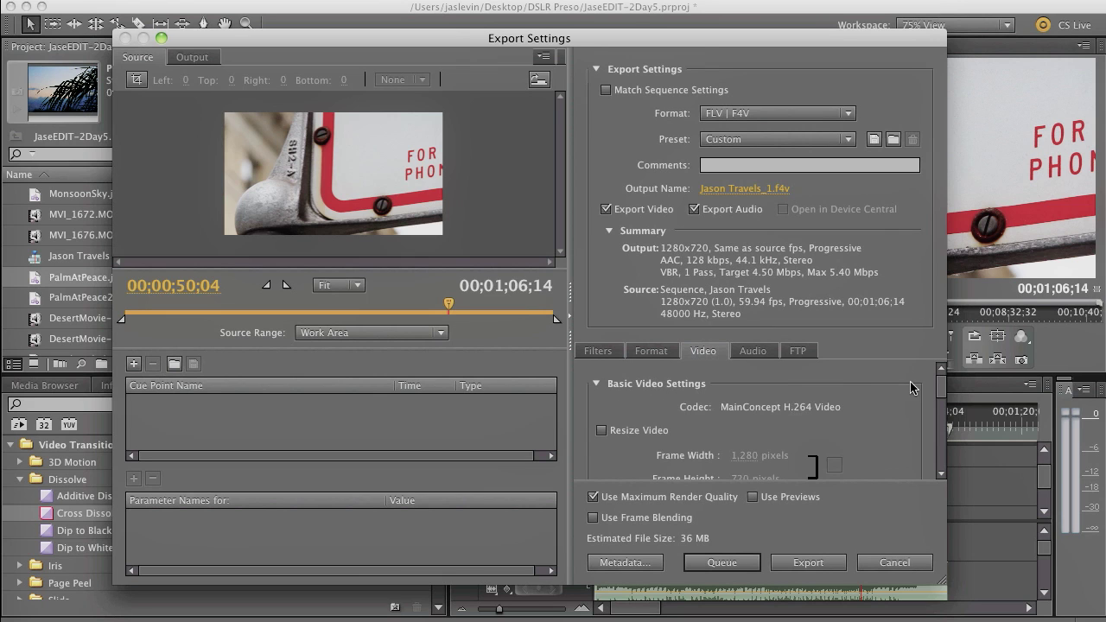
Step: Send the F4V export to the Adobe Media Encoder queue and set its preset to F4V – Match Source Attributes (High Quality)
{"action": "left_click", "coordinate": [742, 568]}
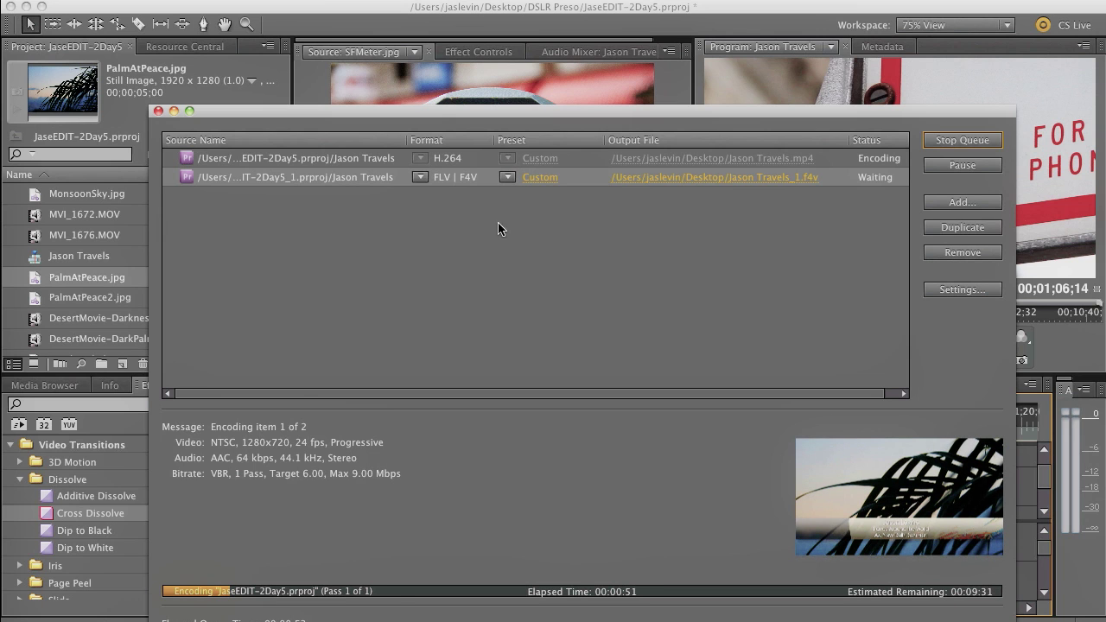
{"action": "left_click", "coordinate": [508, 178]}
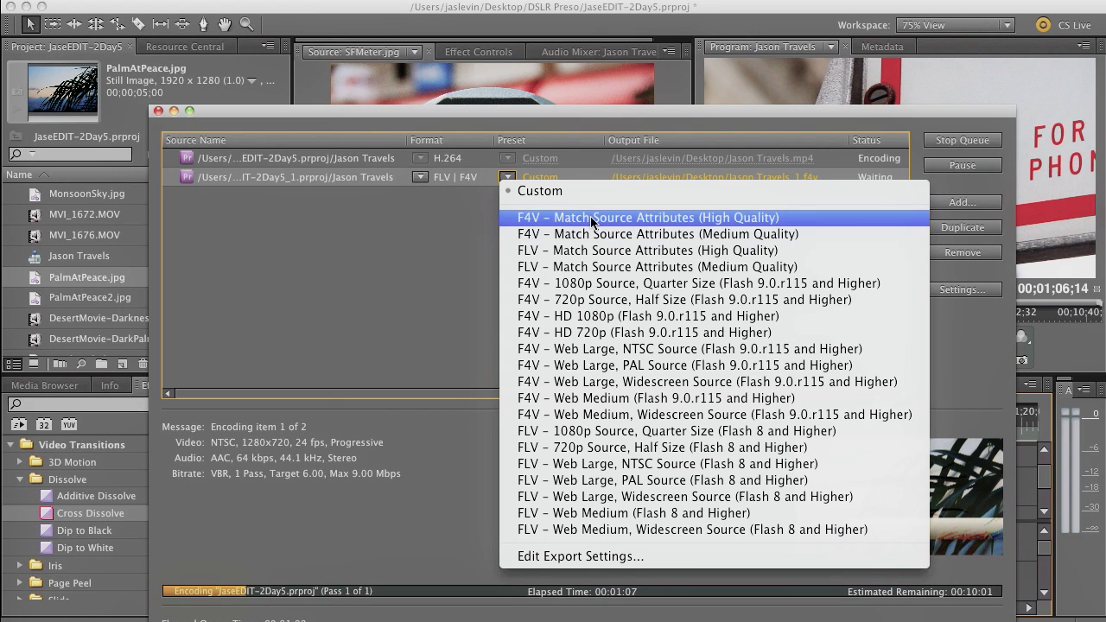
{"action": "left_click", "coordinate": [592, 222]}
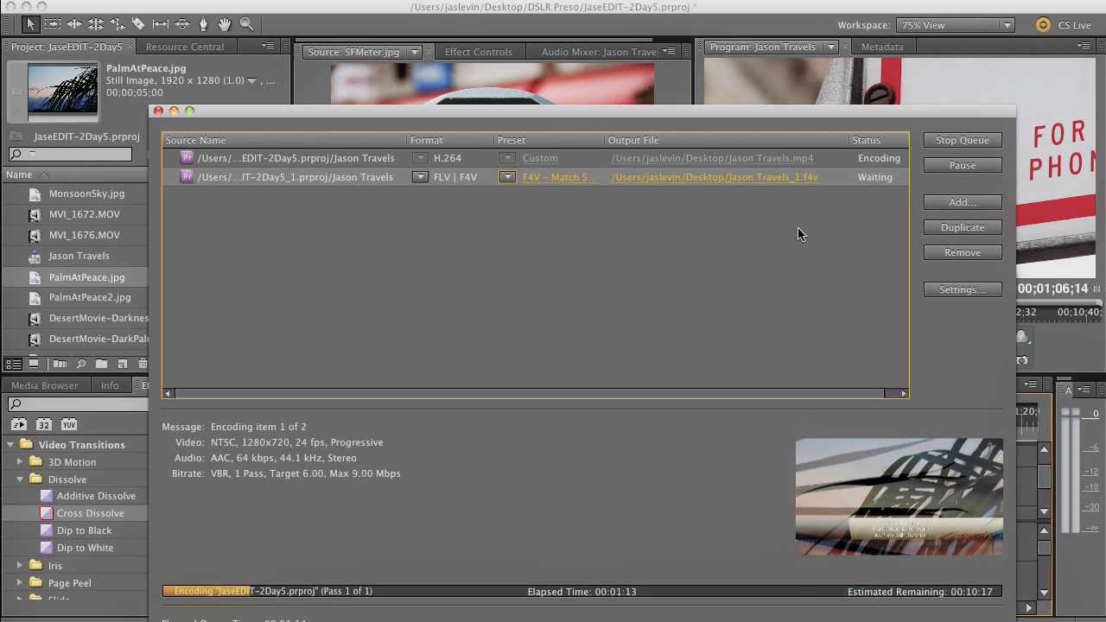
Step: Duplicate the queued F4V job, set the duplicate's format to QuickTime and review the presets available for it
{"action": "left_click", "coordinate": [947, 228]}
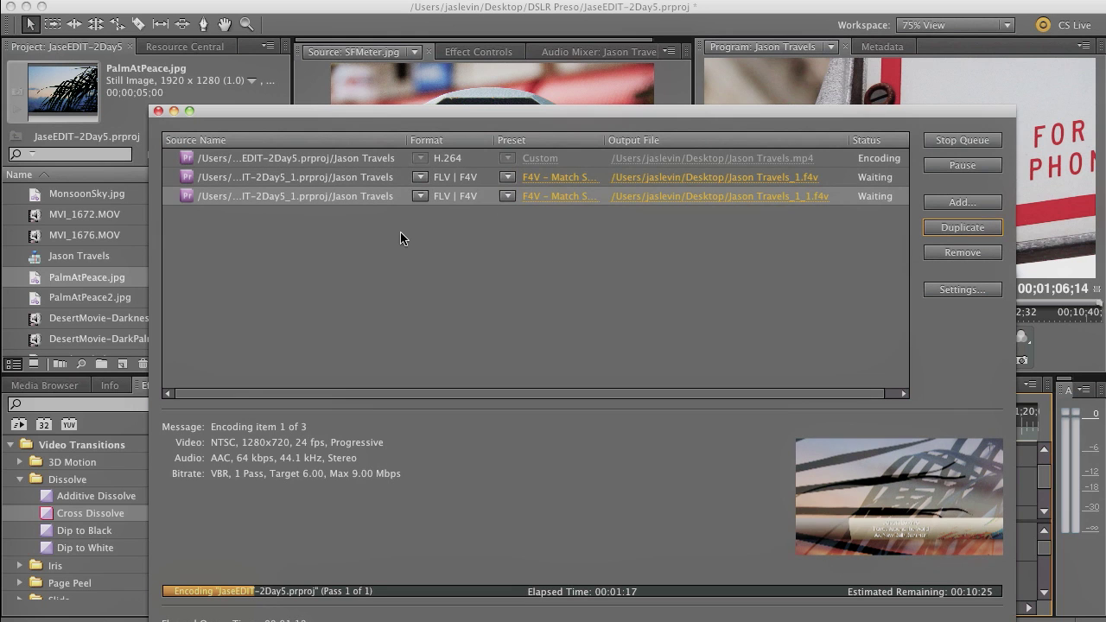
{"action": "left_click", "coordinate": [420, 196]}
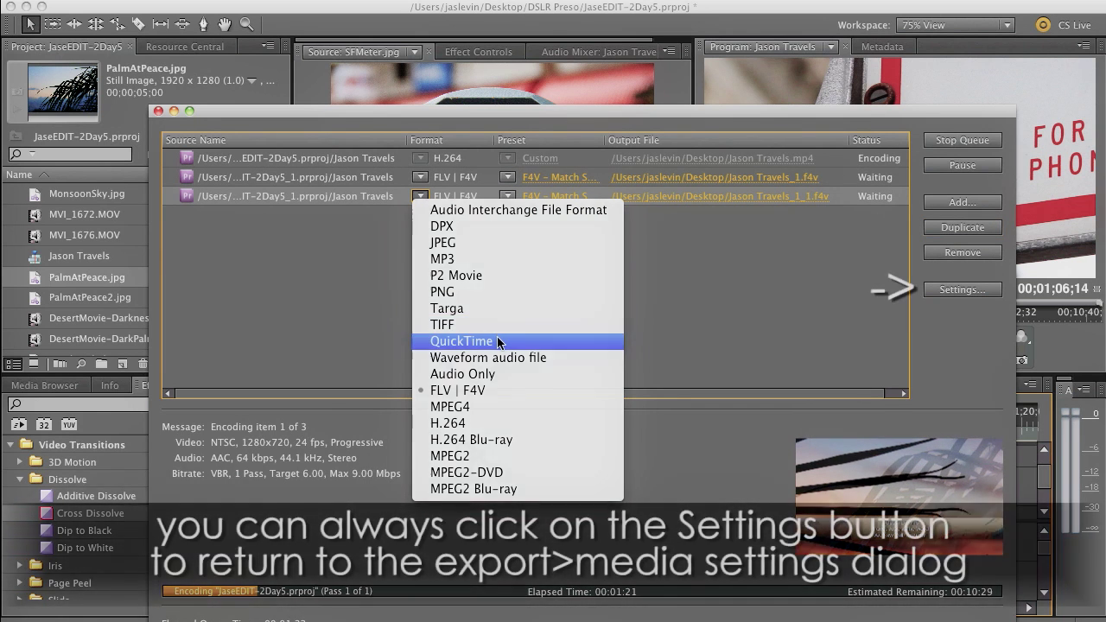
{"action": "left_click", "coordinate": [497, 339]}
{"action": "left_click", "coordinate": [507, 197]}
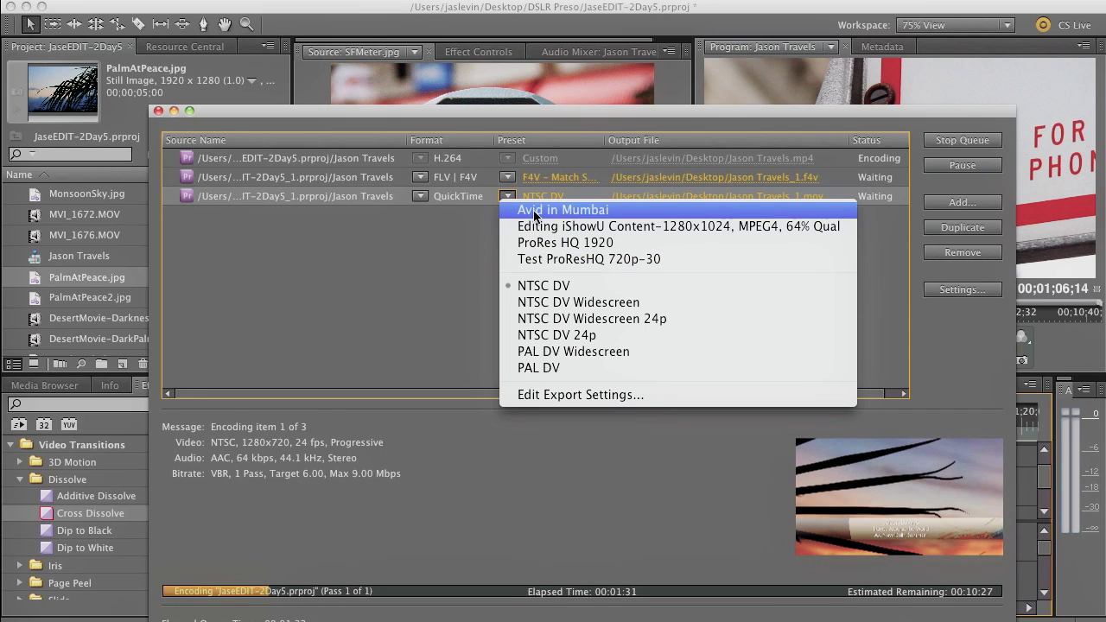
{"action": "left_click", "coordinate": [463, 220]}
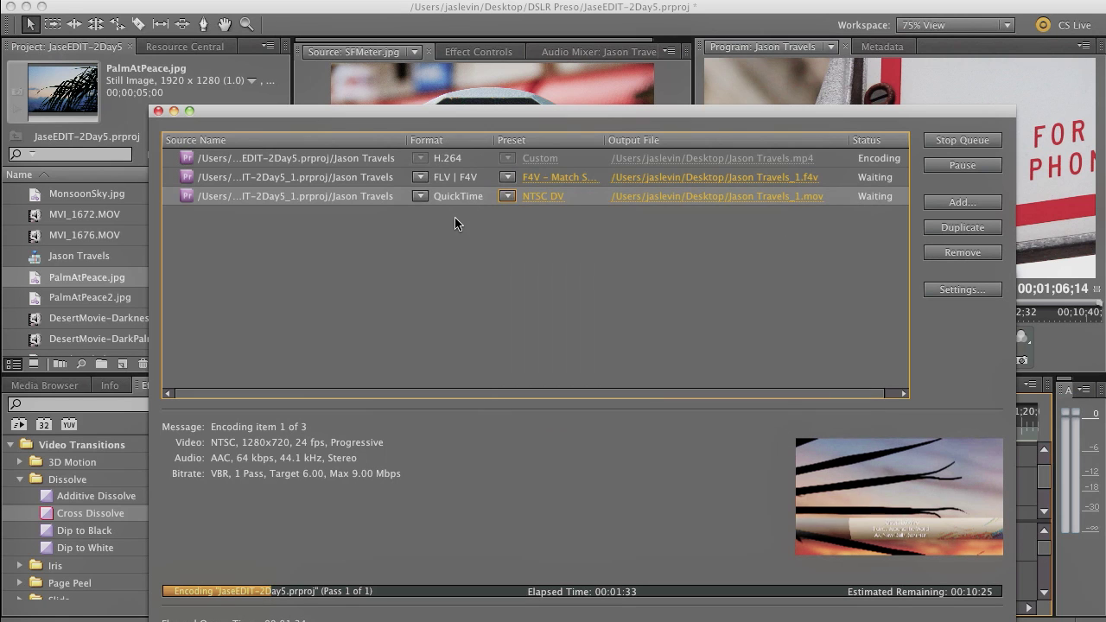
Step: Switch back to Premiere Pro, reopen the media export settings for the Jason Travels sequence and review the available export formats
{"action": "left_click", "coordinate": [212, 96]}
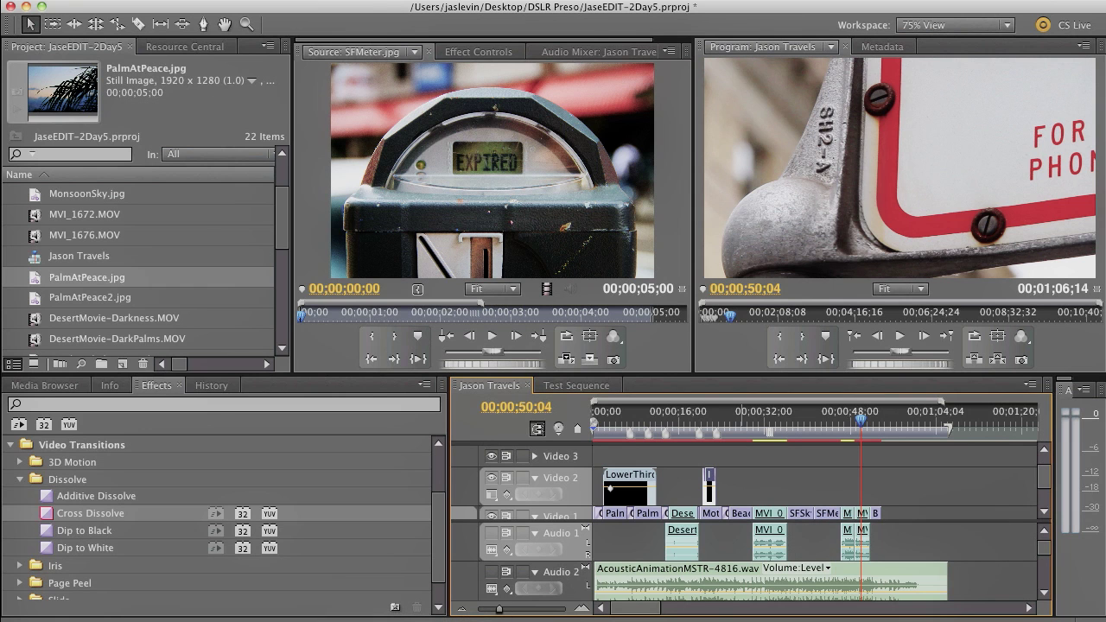
{"action": "left_click", "coordinate": [151, 1]}
{"action": "mouse_move", "coordinate": [248, 332]}
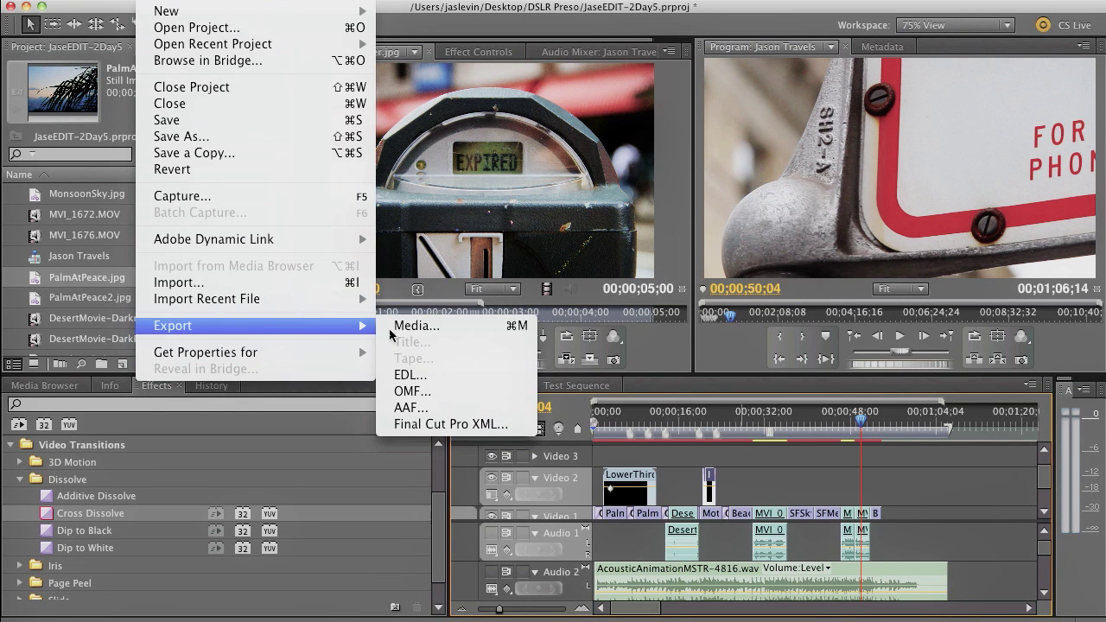
{"action": "left_click", "coordinate": [449, 326]}
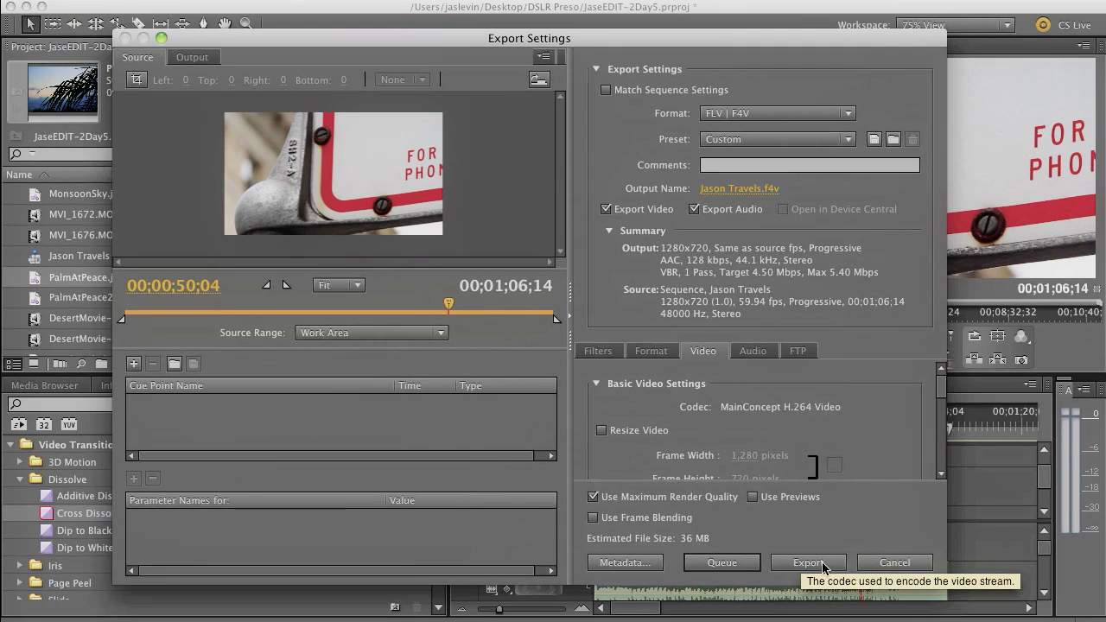
{"action": "left_click", "coordinate": [783, 121]}
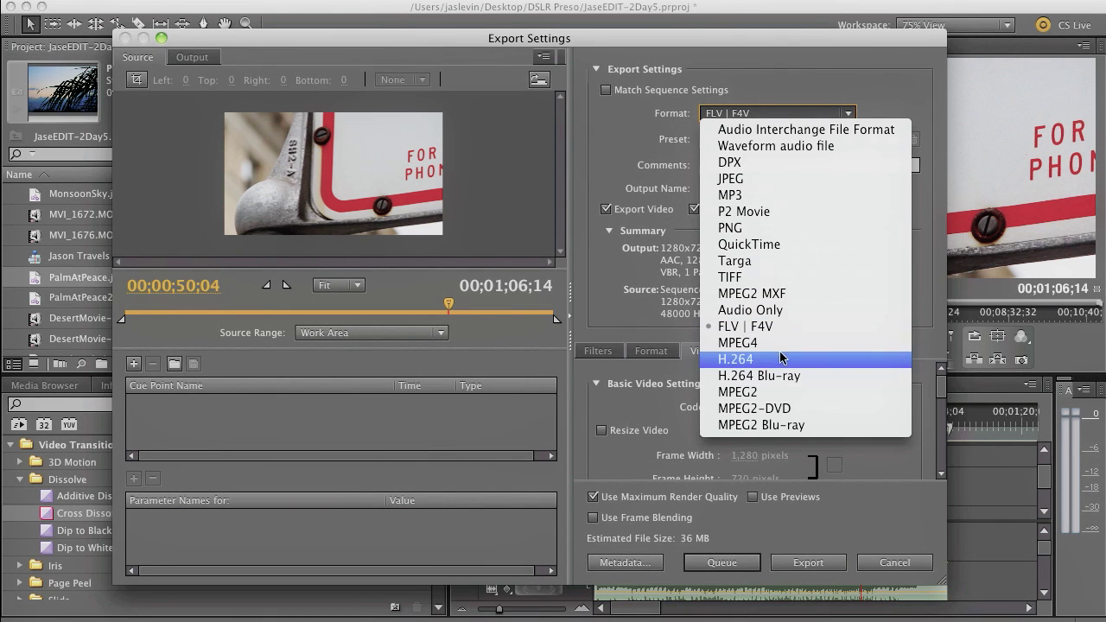
{"action": "key", "text": "Escape"}
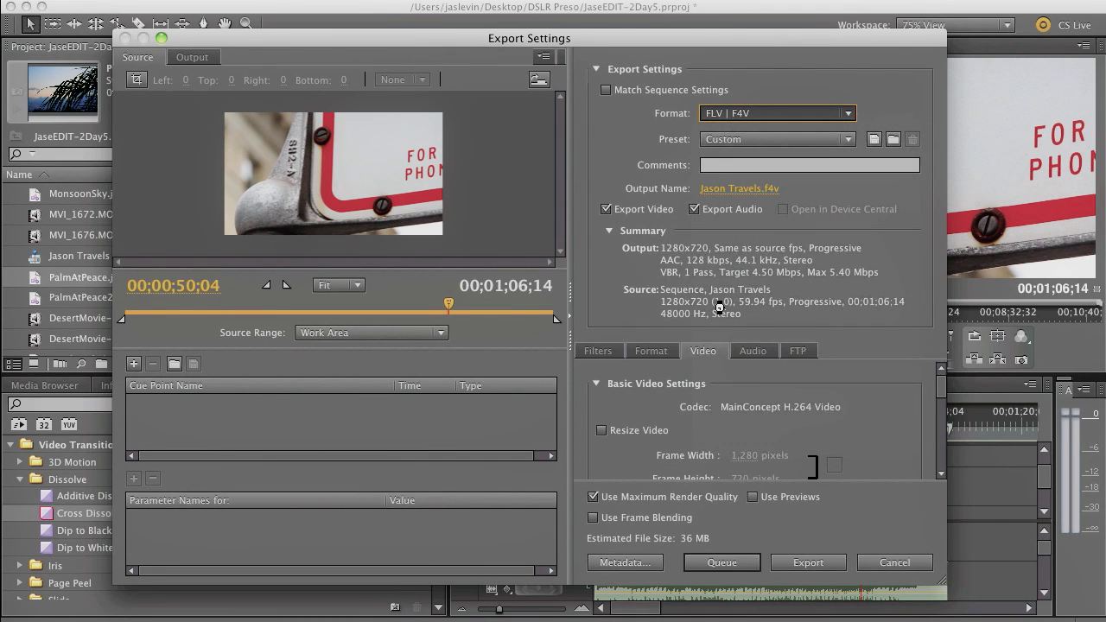